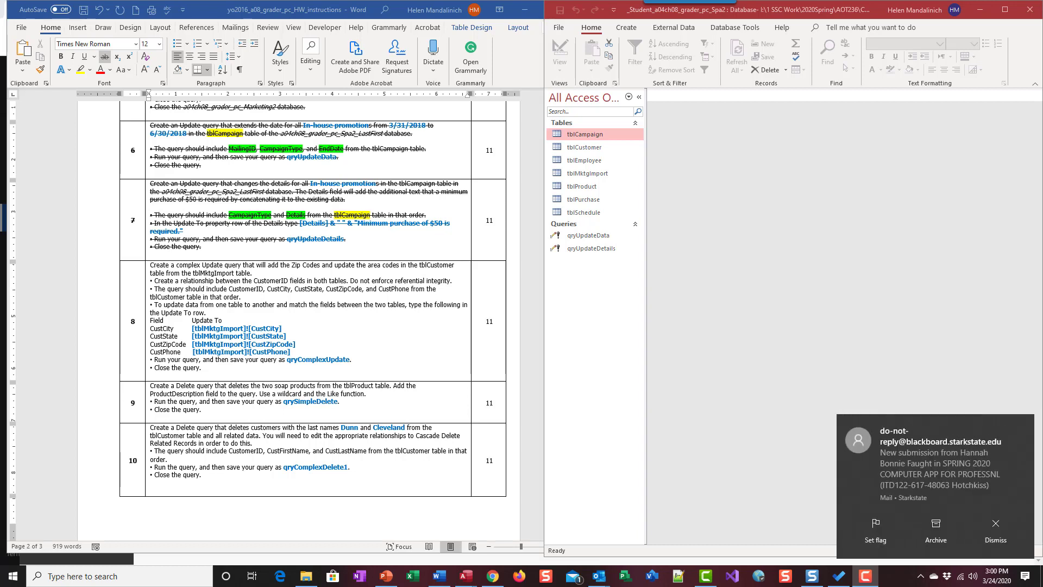
Dismiss the email notifications covering the database window
click(1021, 425)
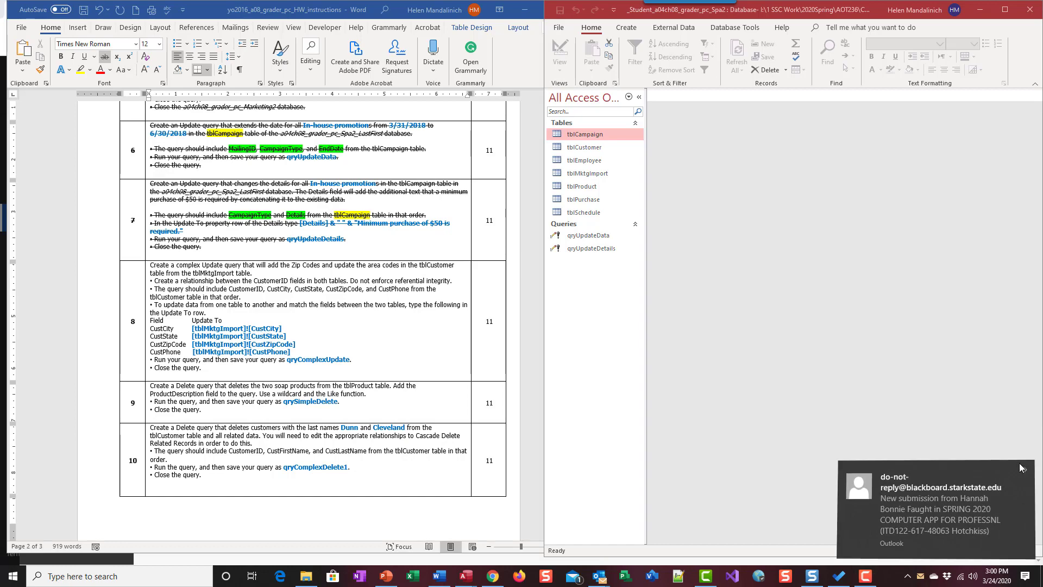
click(924, 511)
click(1028, 7)
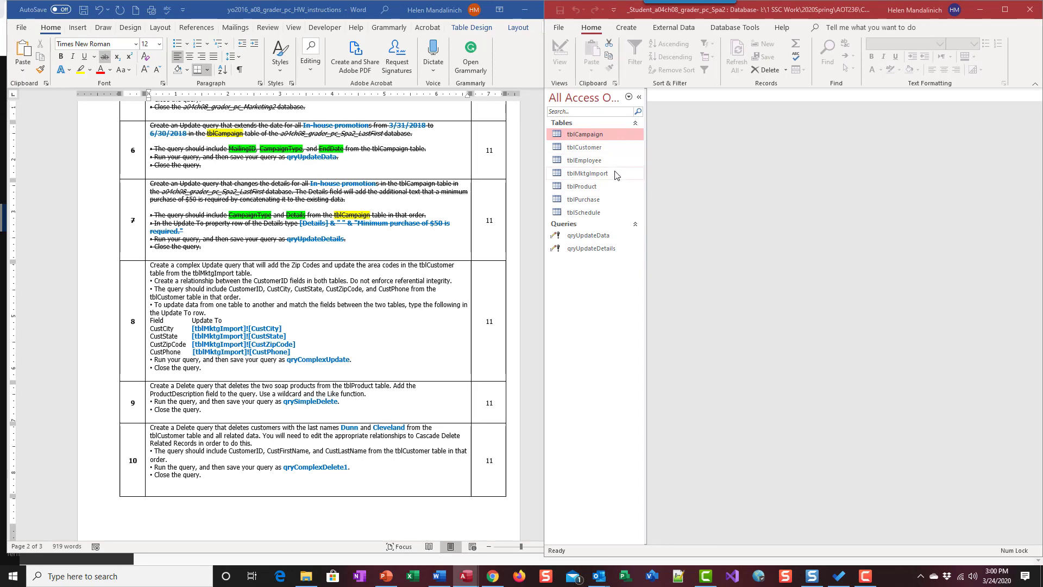
Open the tblMktgImport table with the navigation pane collapsed, review all its columns through Email, and close it
click(614, 172)
double_click(614, 172)
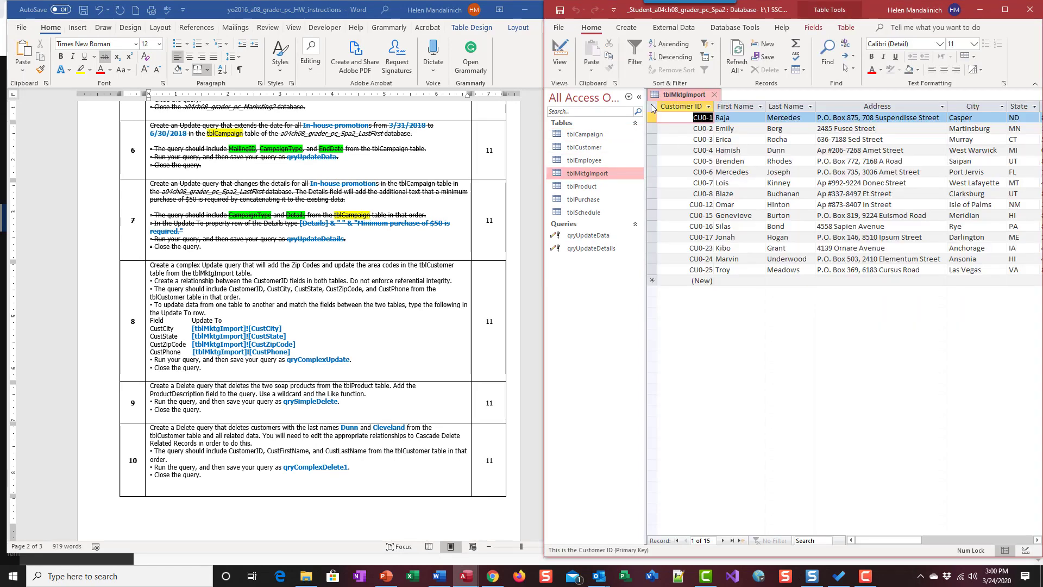
click(629, 98)
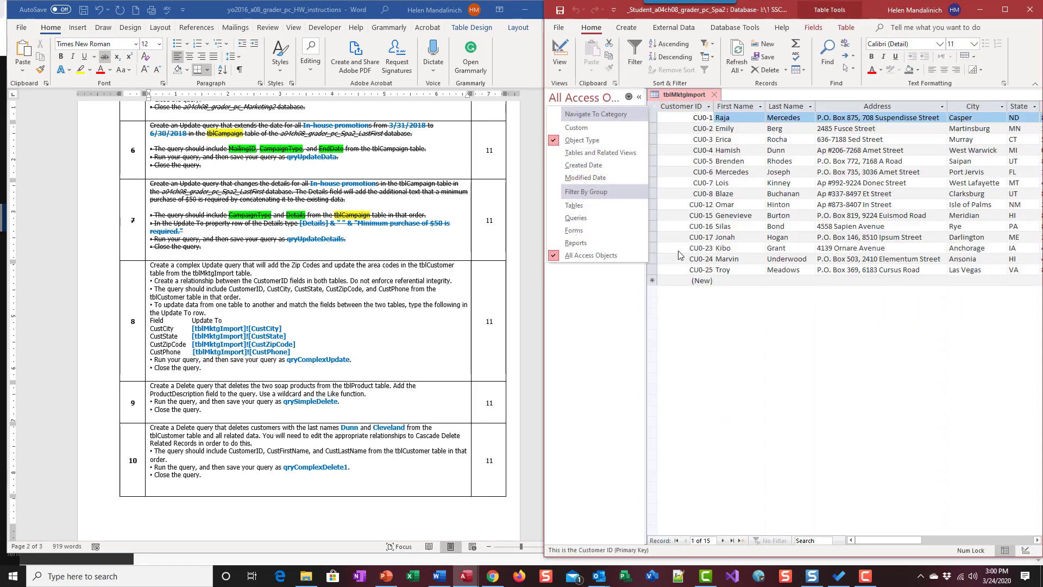
click(640, 104)
click(640, 100)
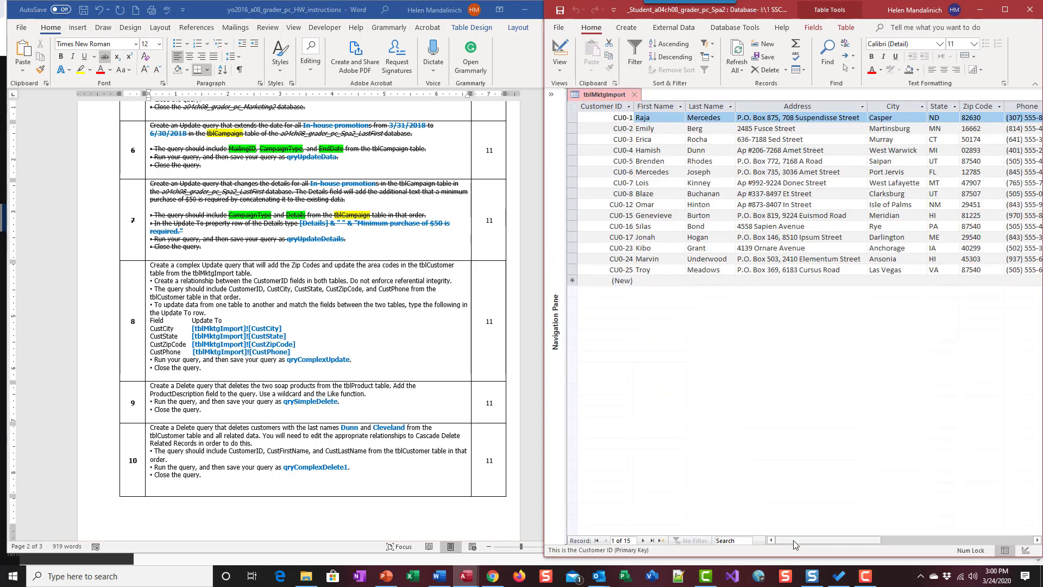
drag(793, 540, 846, 546)
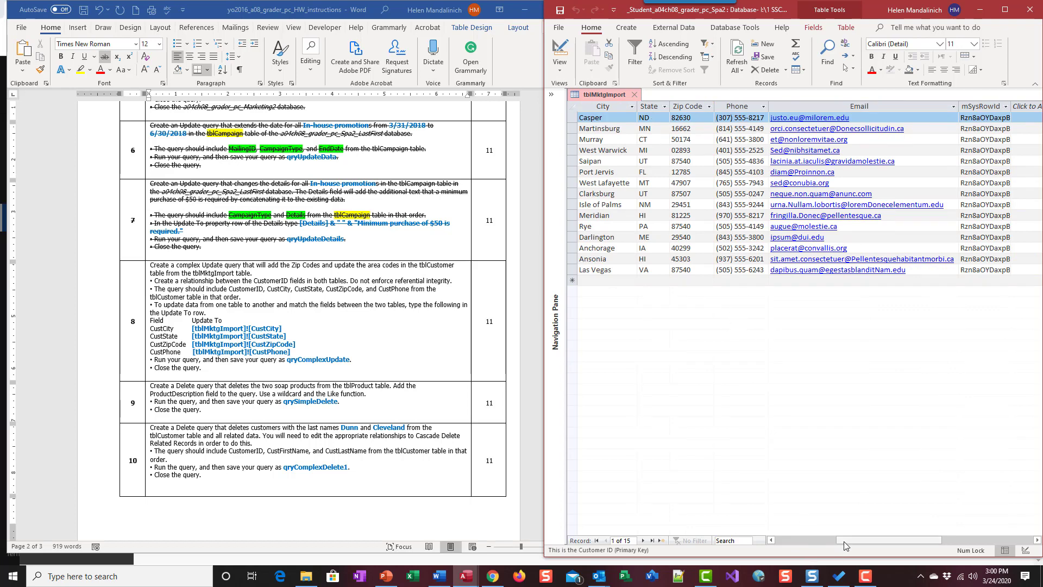
drag(843, 541, 794, 539)
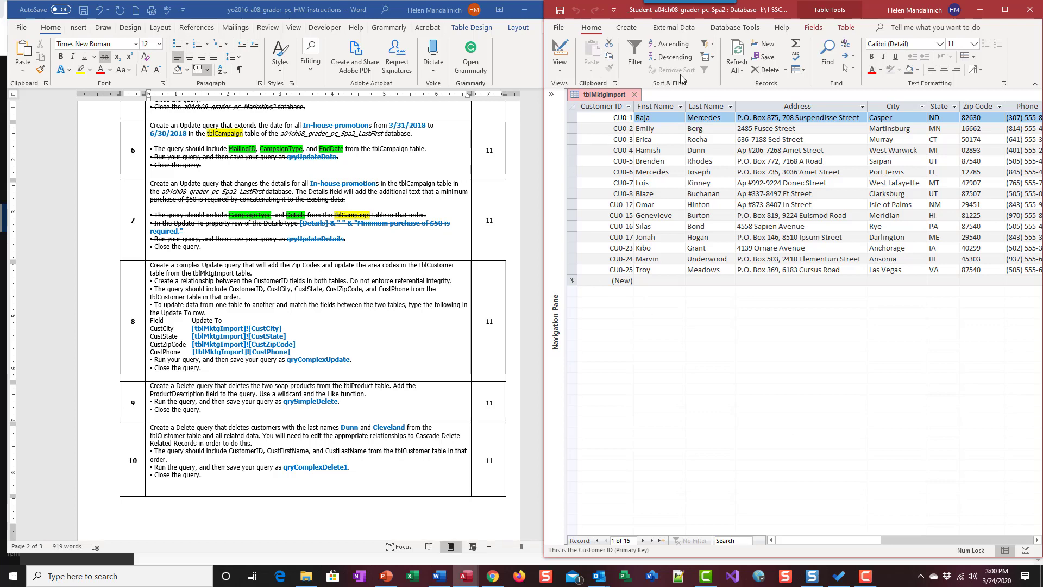
click(630, 99)
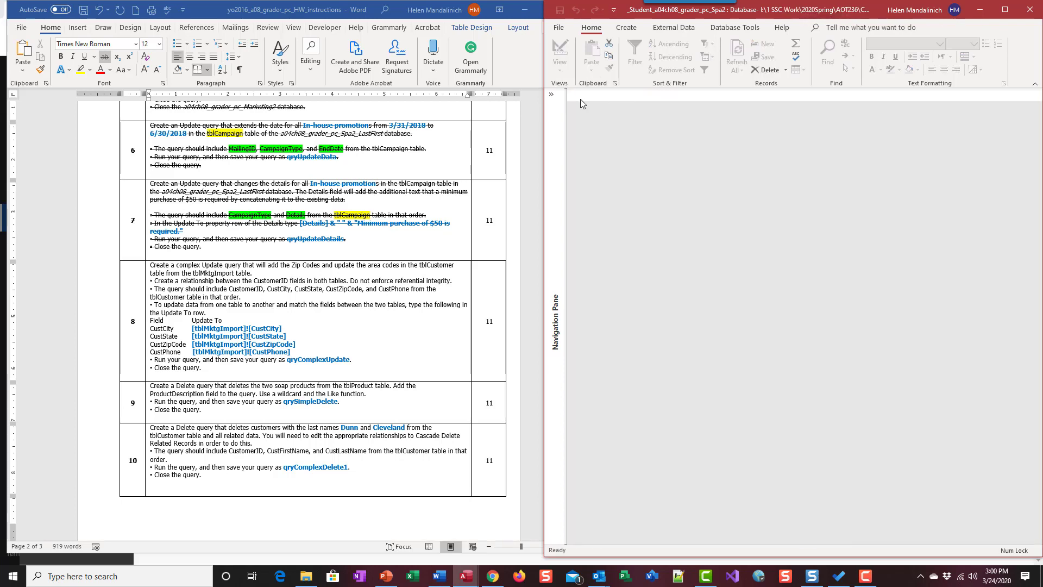
Open the tblCustomer table, examine its Zip Code and Phone columns, and close it, restoring the navigation pane
click(550, 94)
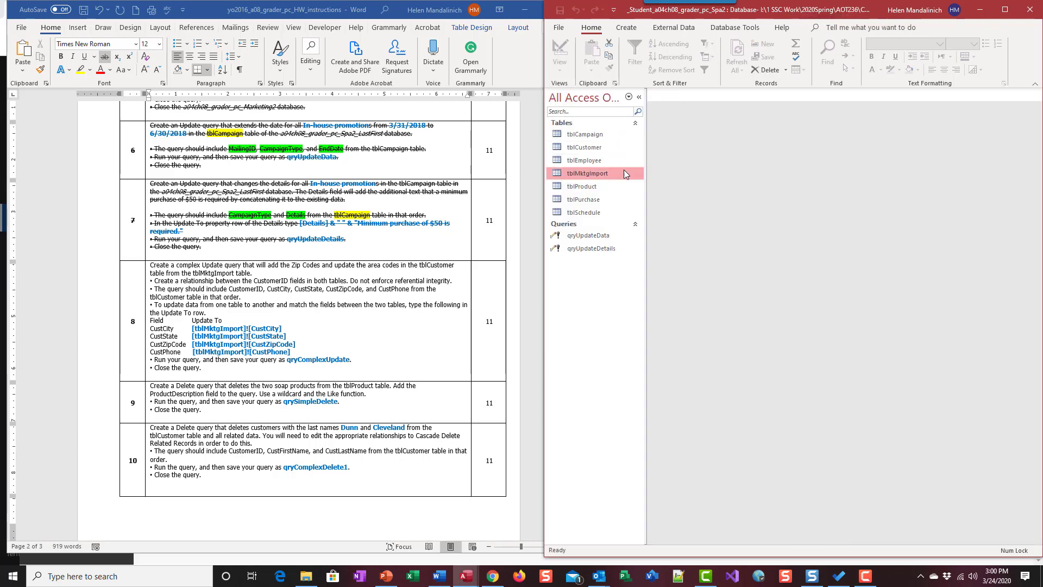
double_click(598, 147)
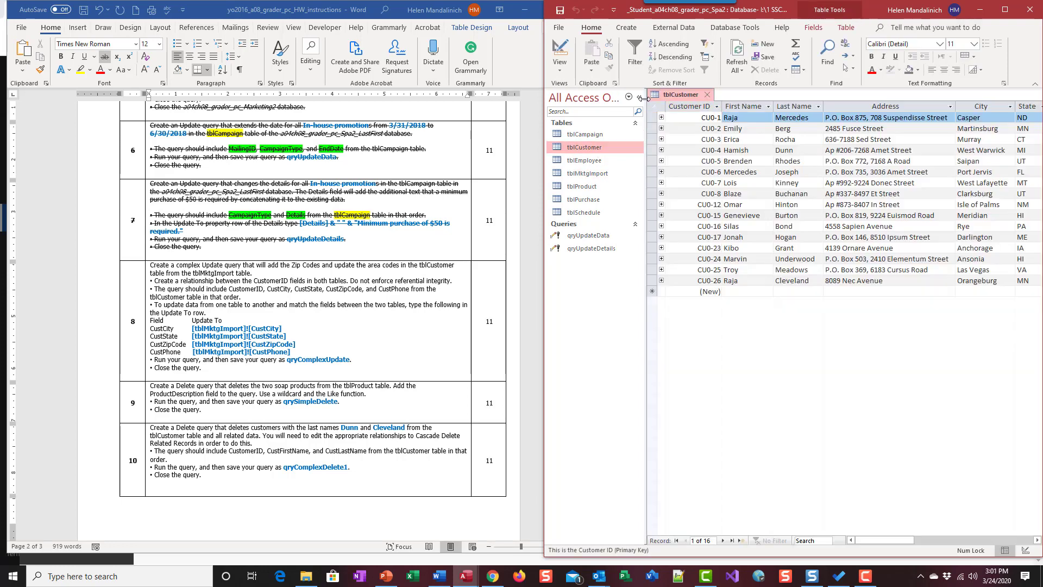
click(638, 97)
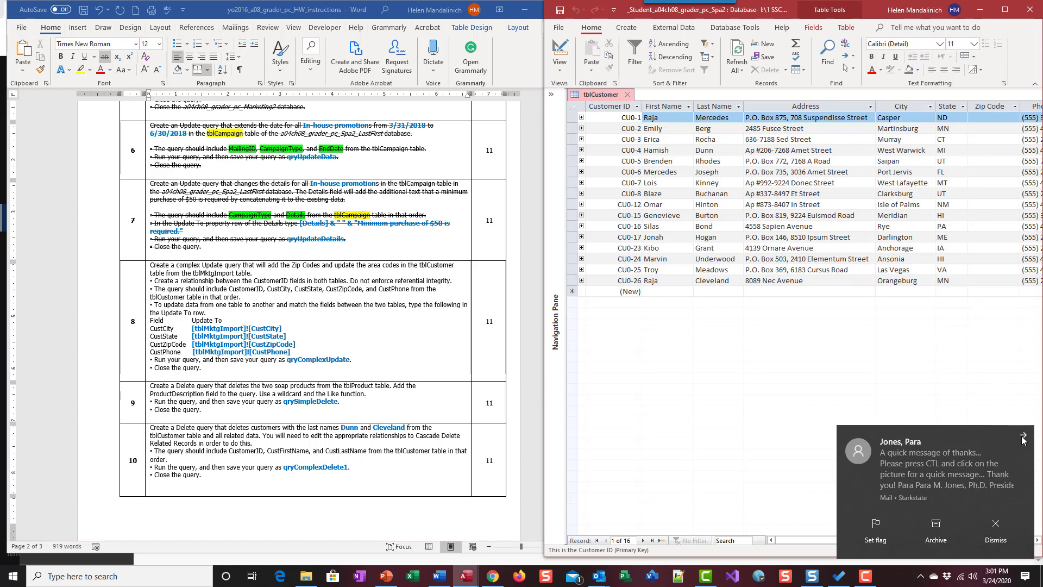
drag(841, 537, 905, 541)
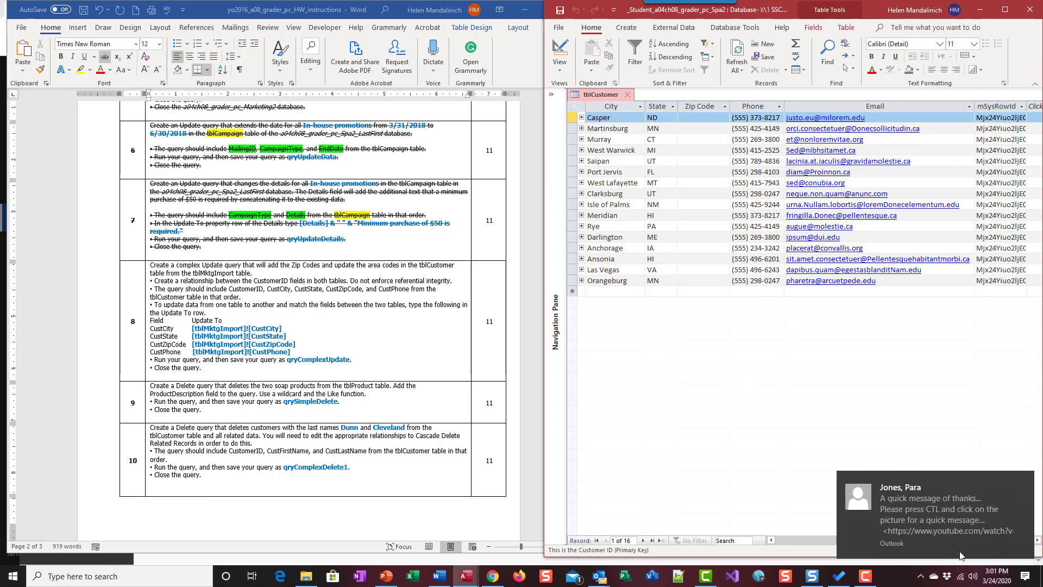
click(1023, 481)
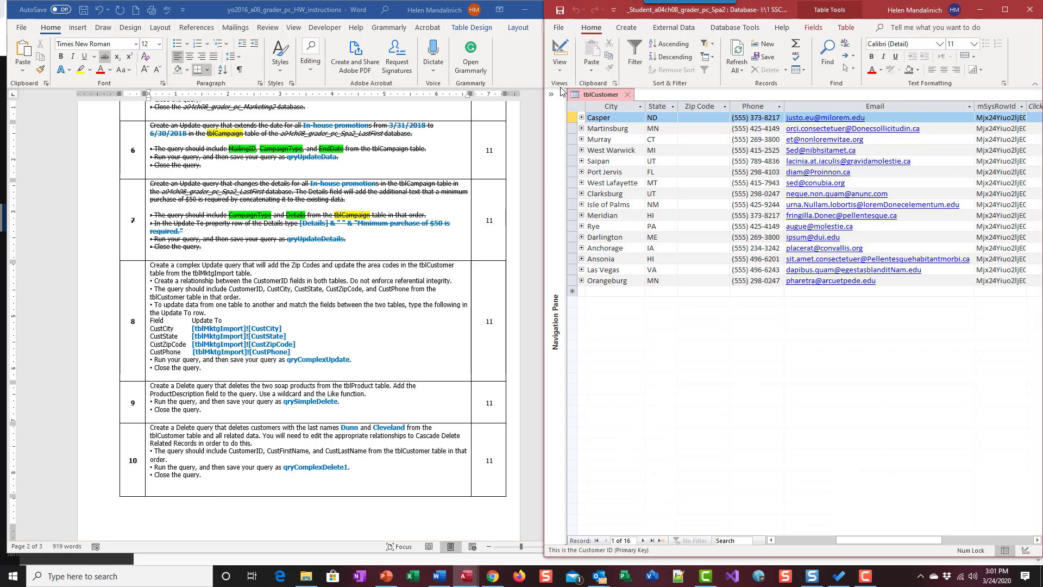
click(624, 97)
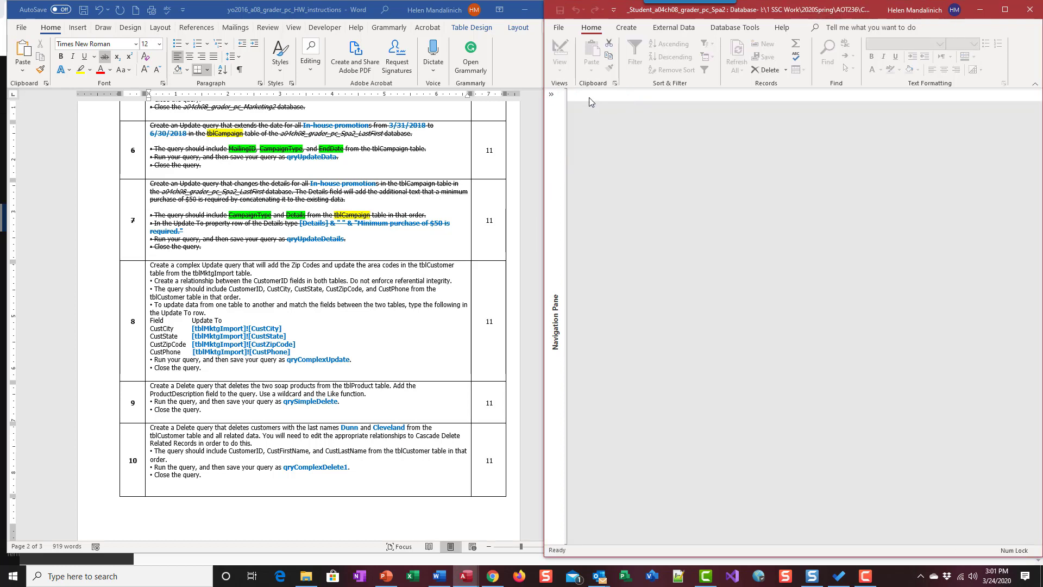
click(550, 95)
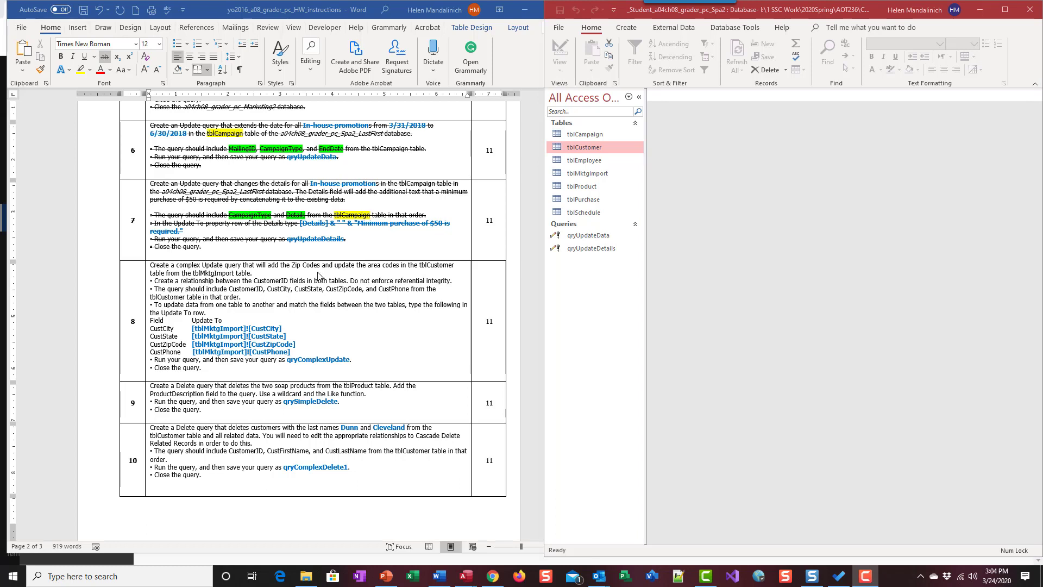
Read instruction 8's CustomerID relationship requirement in Word, and switch to Access to open the Relationships window with the navigation pane collapsed
click(181, 280)
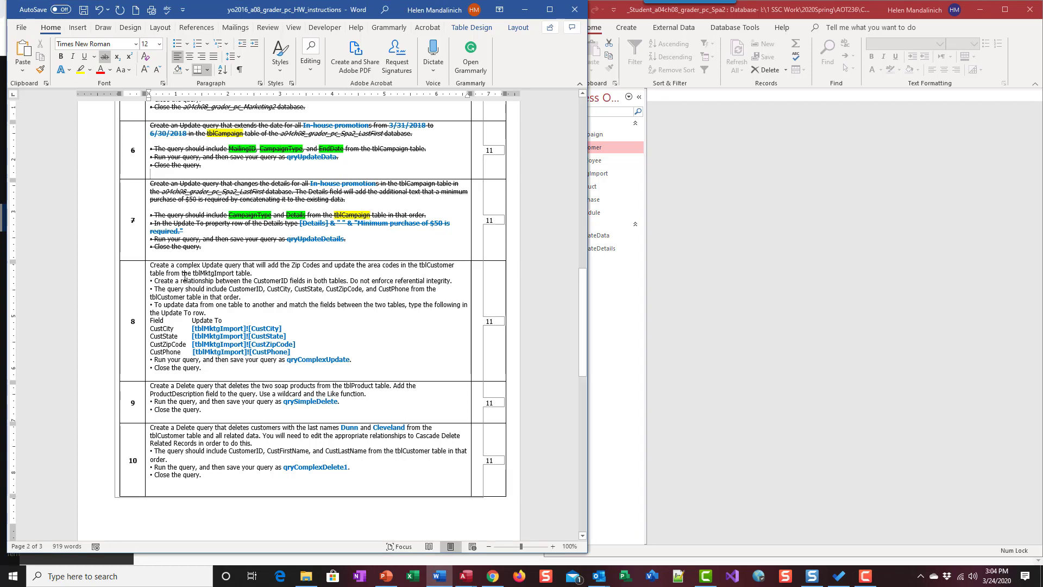
drag(185, 280, 346, 280)
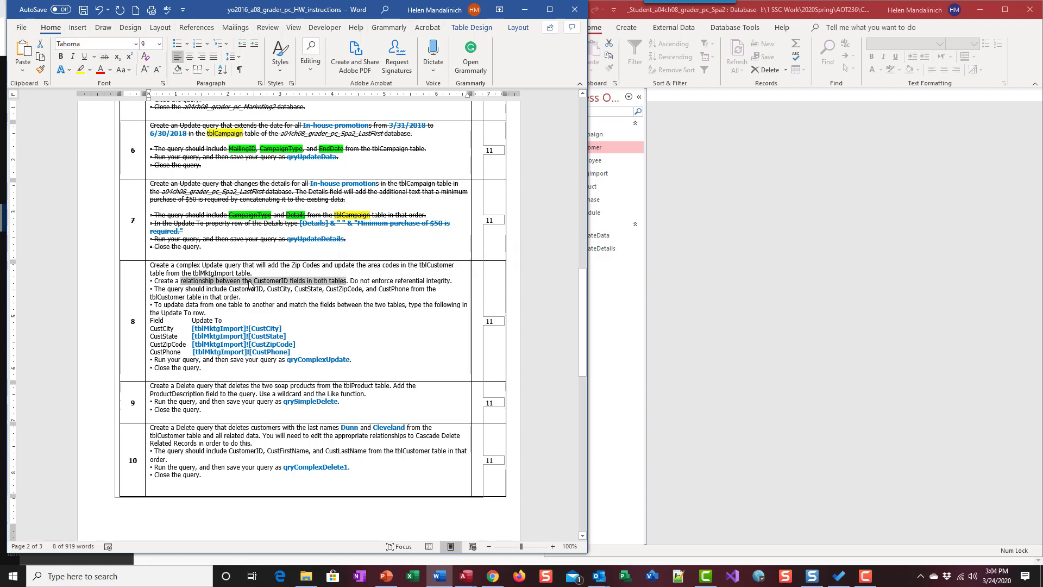
click(639, 97)
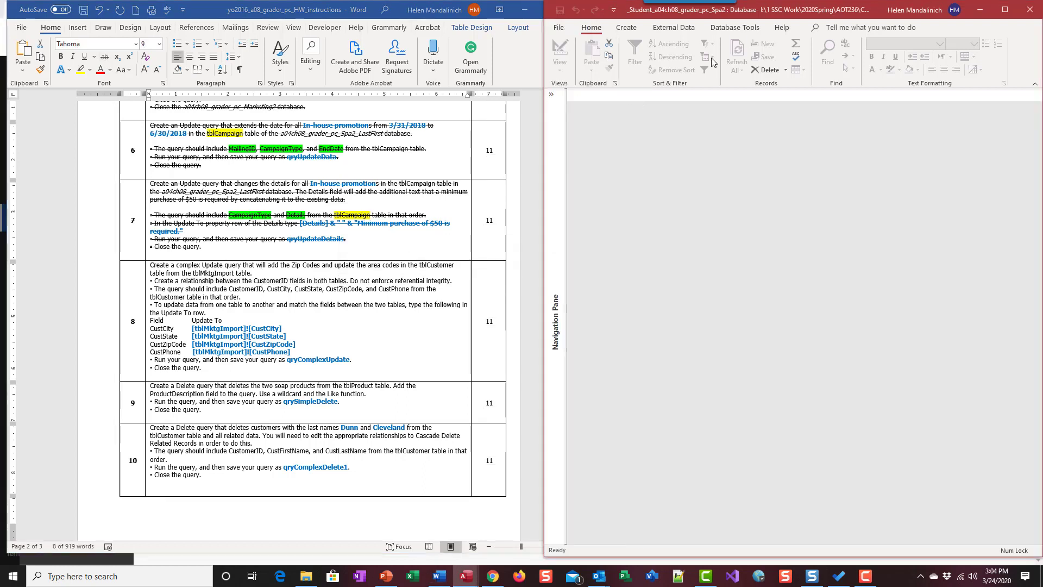
click(735, 28)
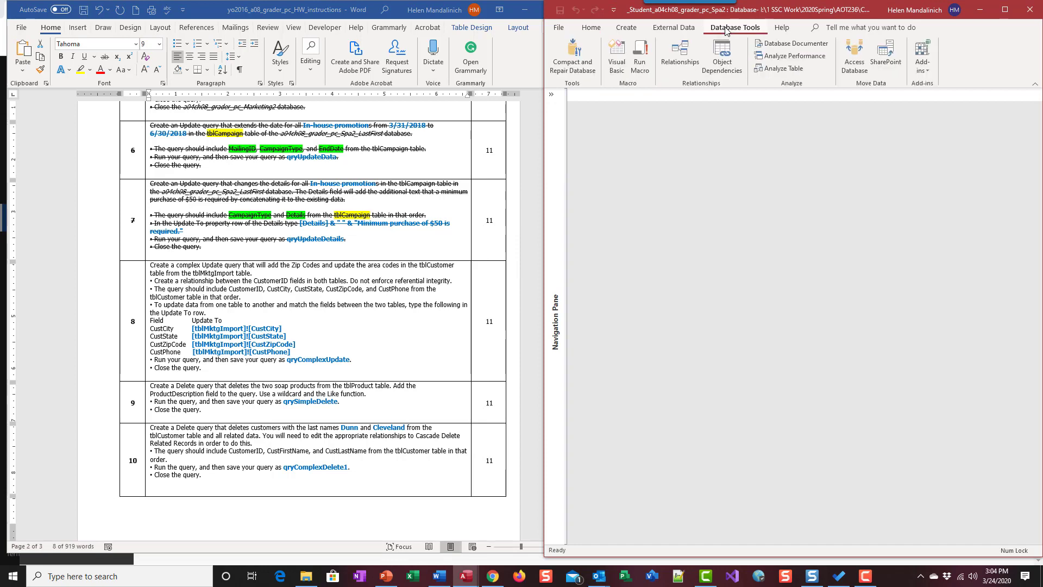
click(681, 55)
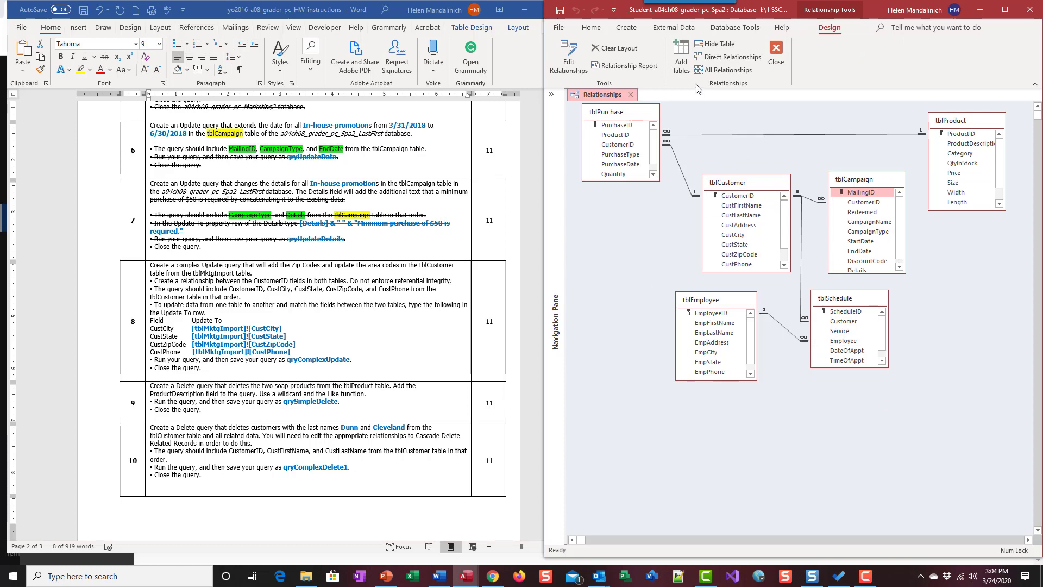
Add the tblMktgImport table to the relationships layout and place it directly below tblPurchase
click(680, 61)
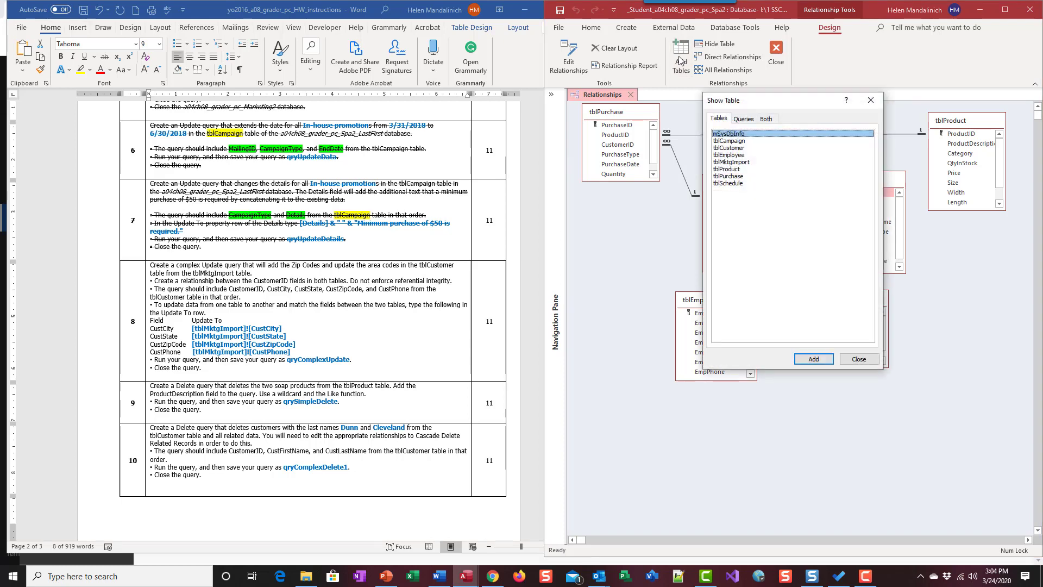
click(742, 163)
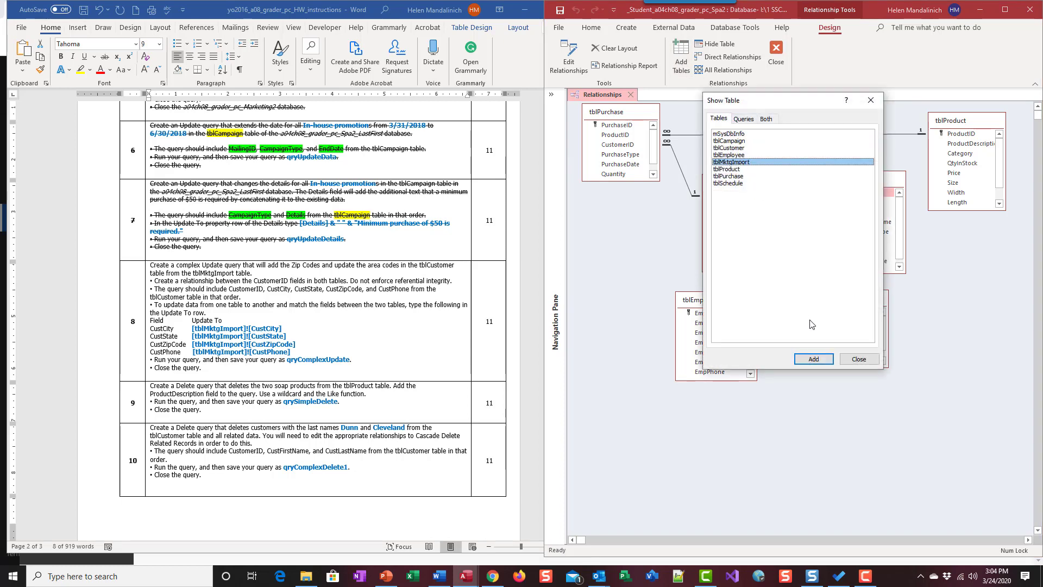
click(819, 356)
click(845, 362)
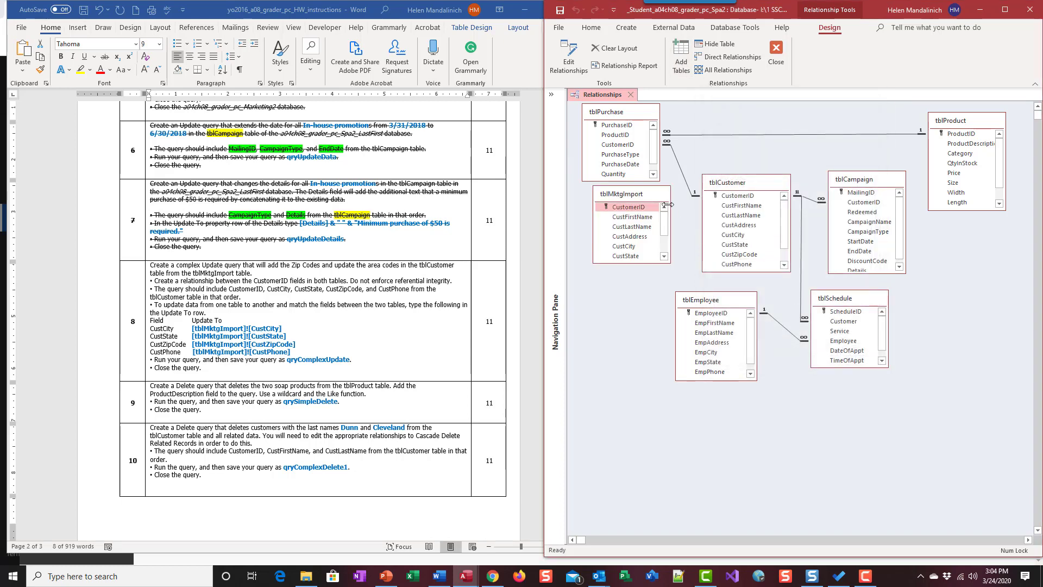
drag(642, 196, 633, 211)
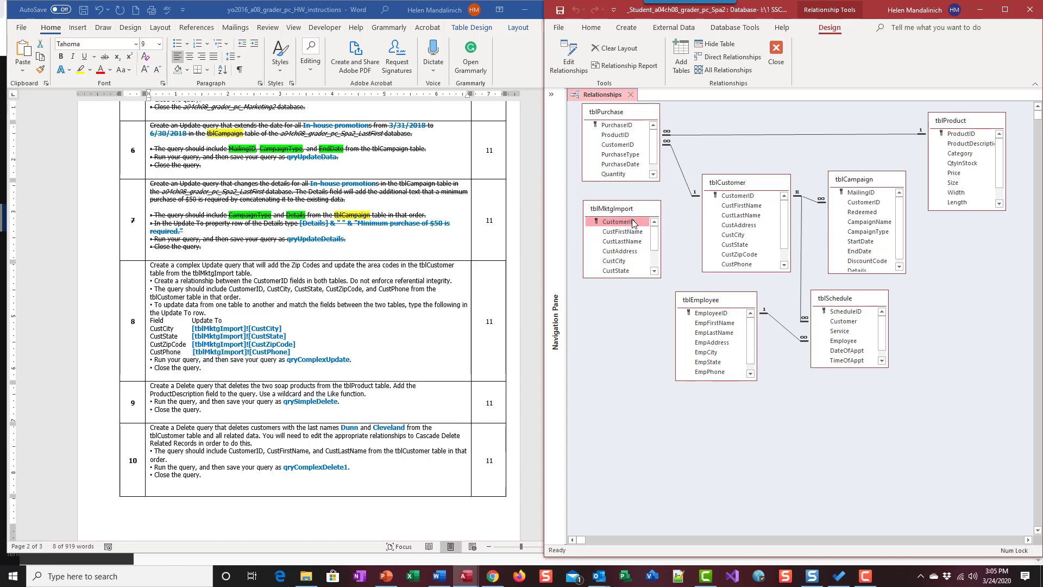
Create a relationship from tblCustomer's CustomerID to tblMktgImport's CustomerID without enforcing referential integrity
drag(633, 225, 753, 200)
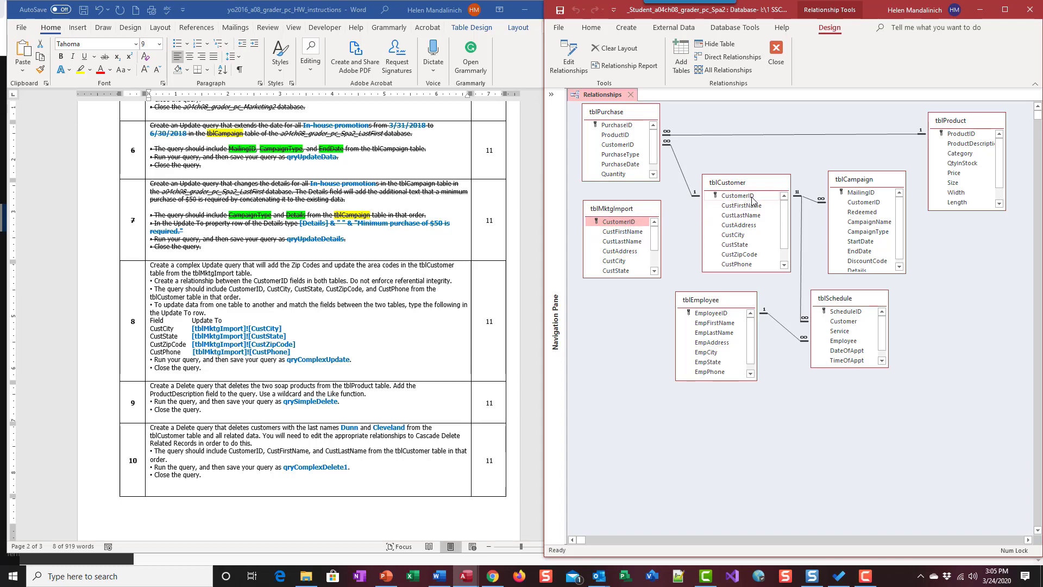
drag(753, 201, 626, 225)
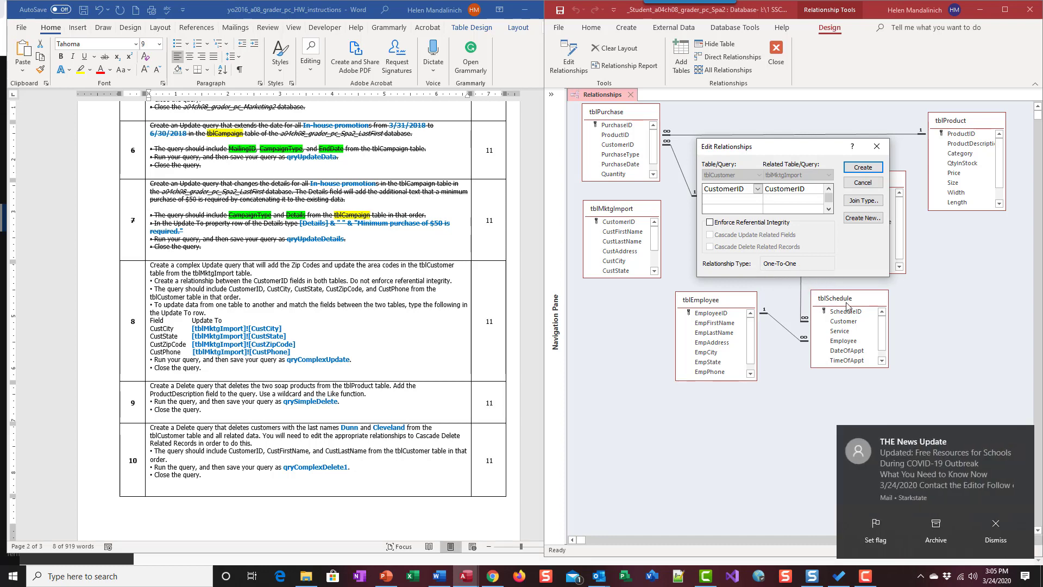
click(1028, 432)
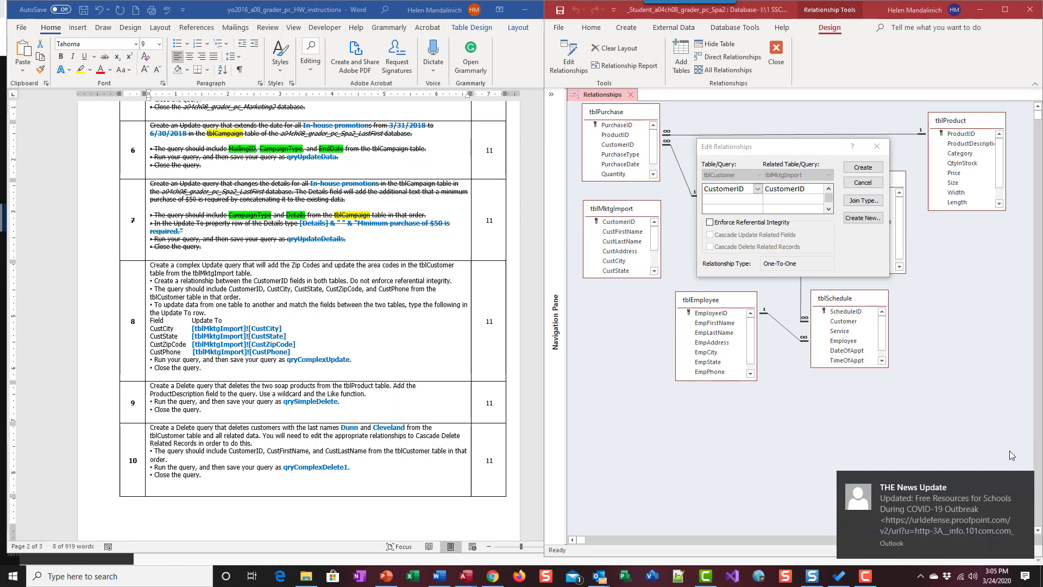
click(1024, 481)
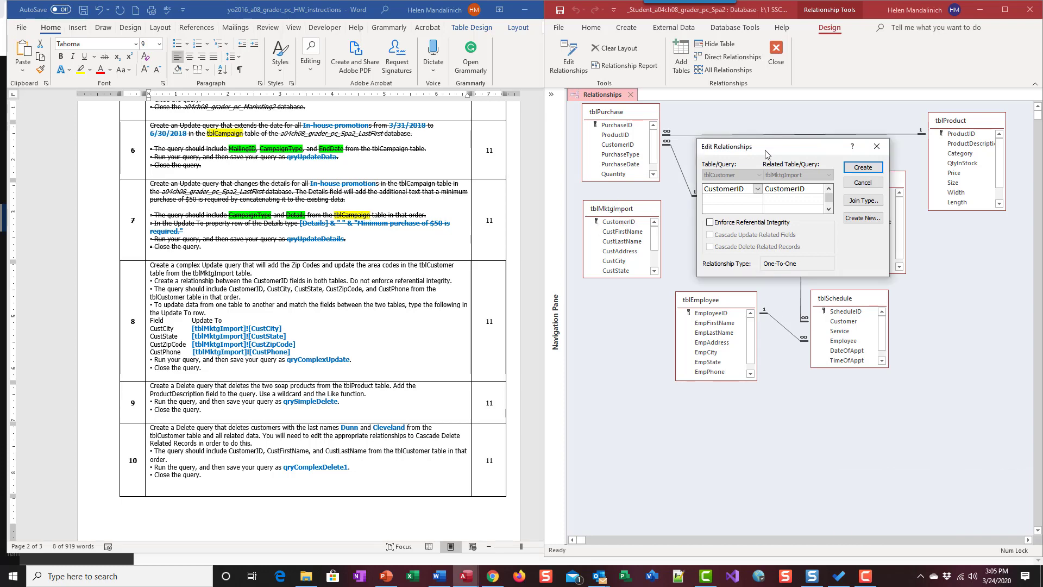
drag(766, 148, 721, 234)
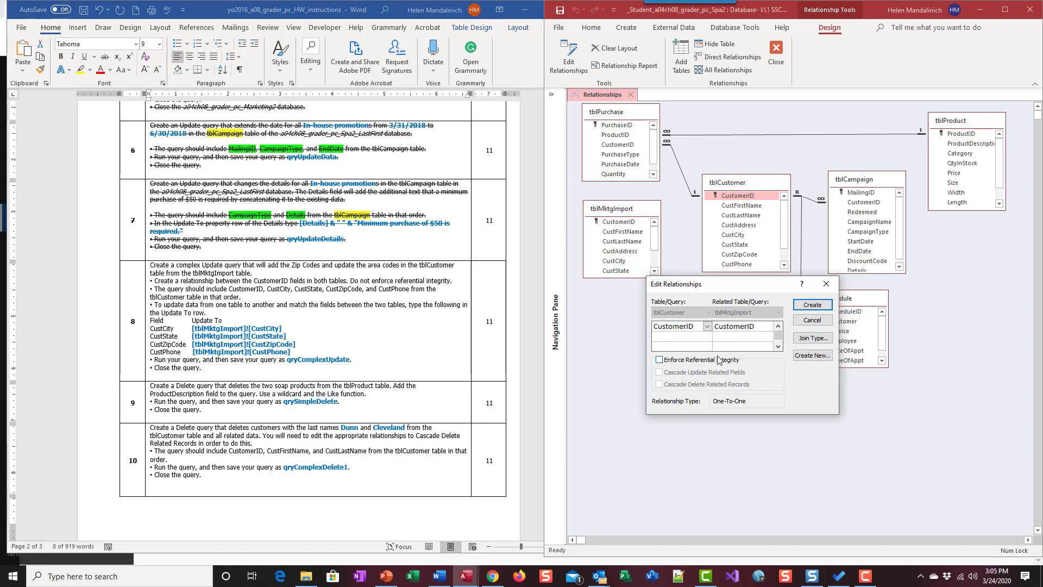
click(812, 306)
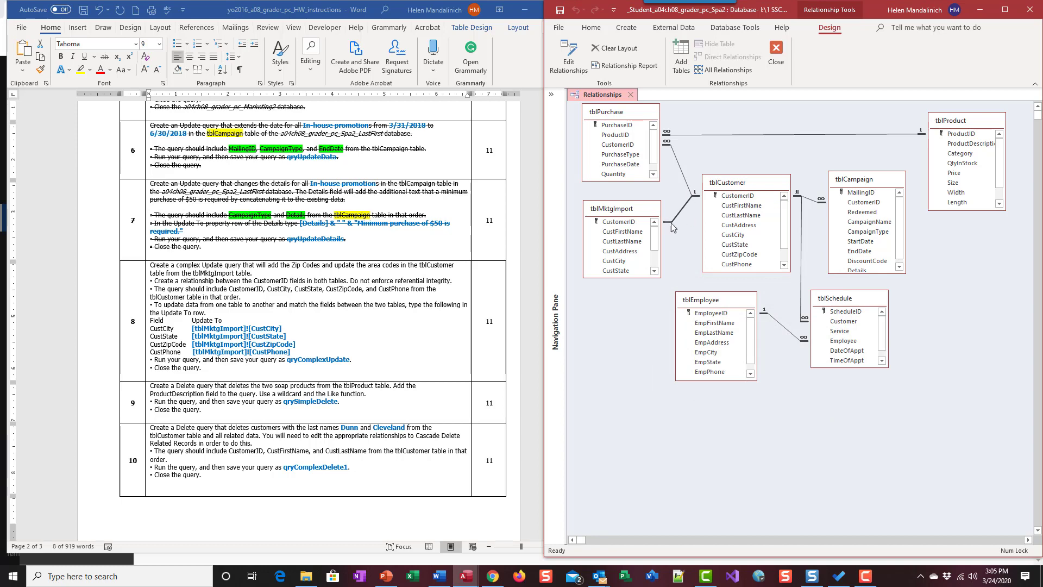
click(1028, 435)
Strike through instruction 8's completed CustomerID relationship bullet in Word, and switch to Access to close the Relationships window
click(233, 289)
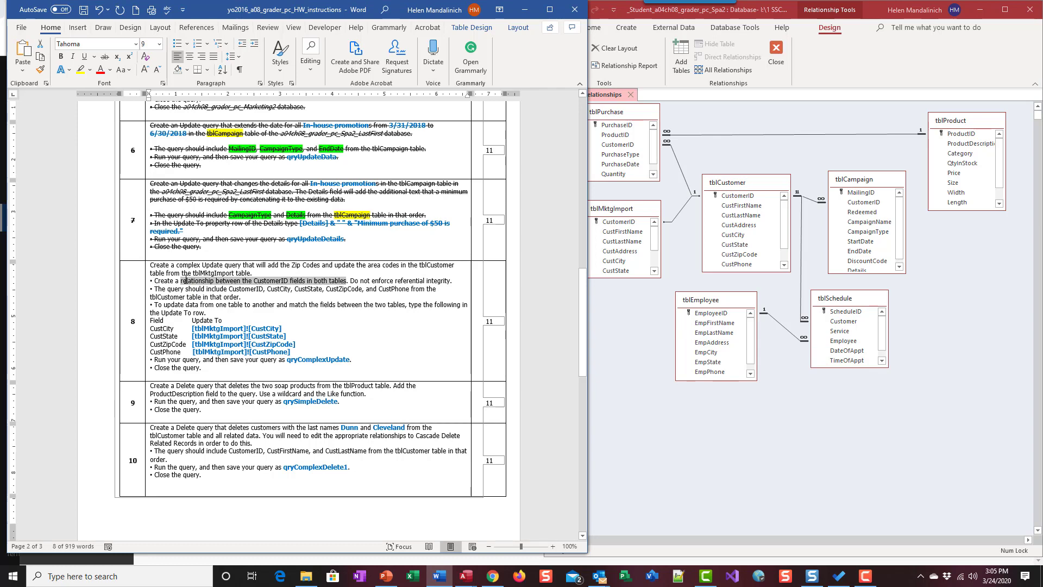
drag(154, 281, 460, 282)
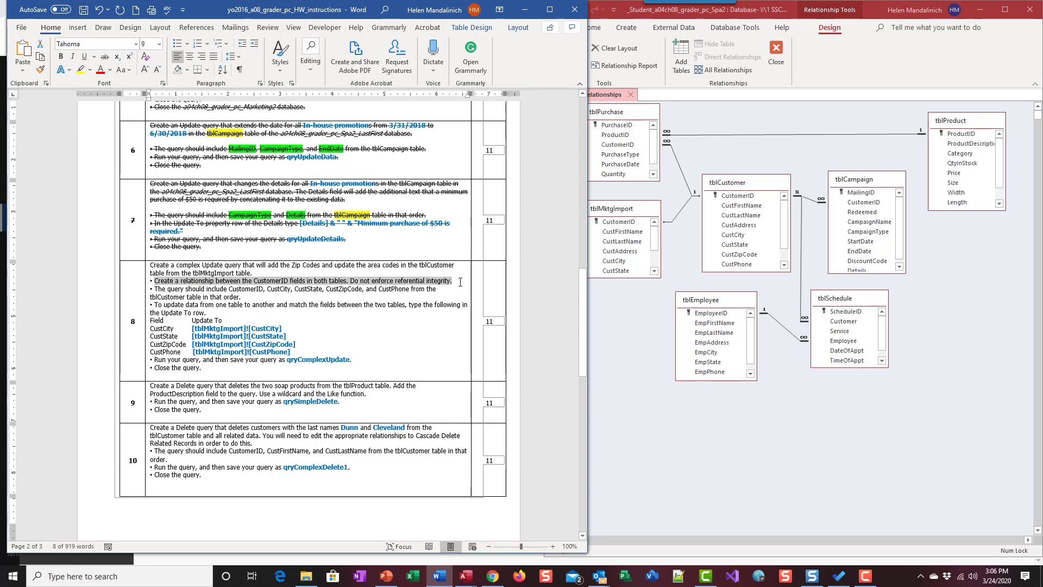
click(105, 57)
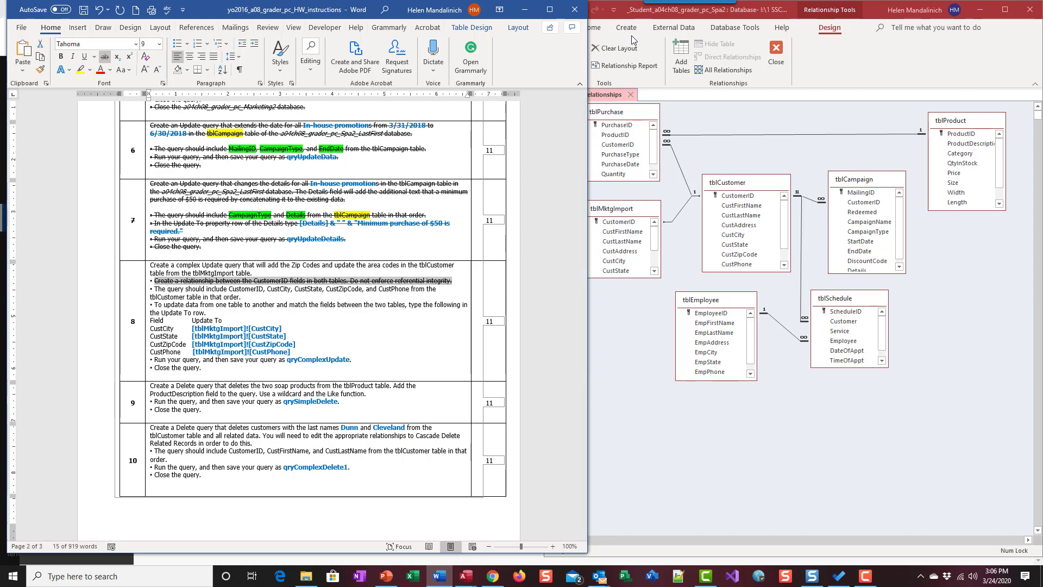
click(642, 49)
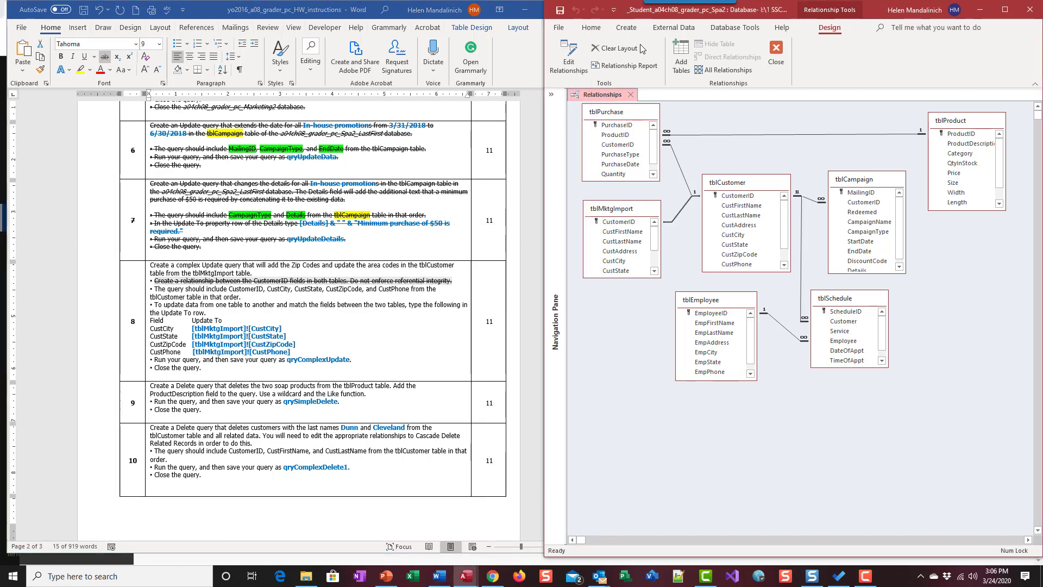
click(775, 52)
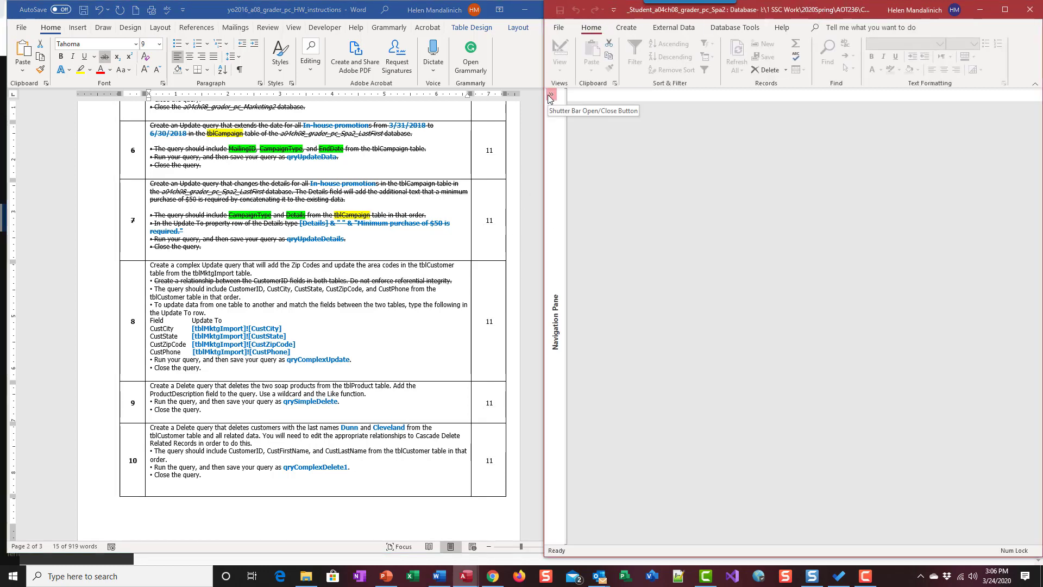
Switch to Word and, in instruction 8's query fields bullet, highlight tblCustomer in yellow and CustomerID in bright green
click(174, 297)
double_click(173, 296)
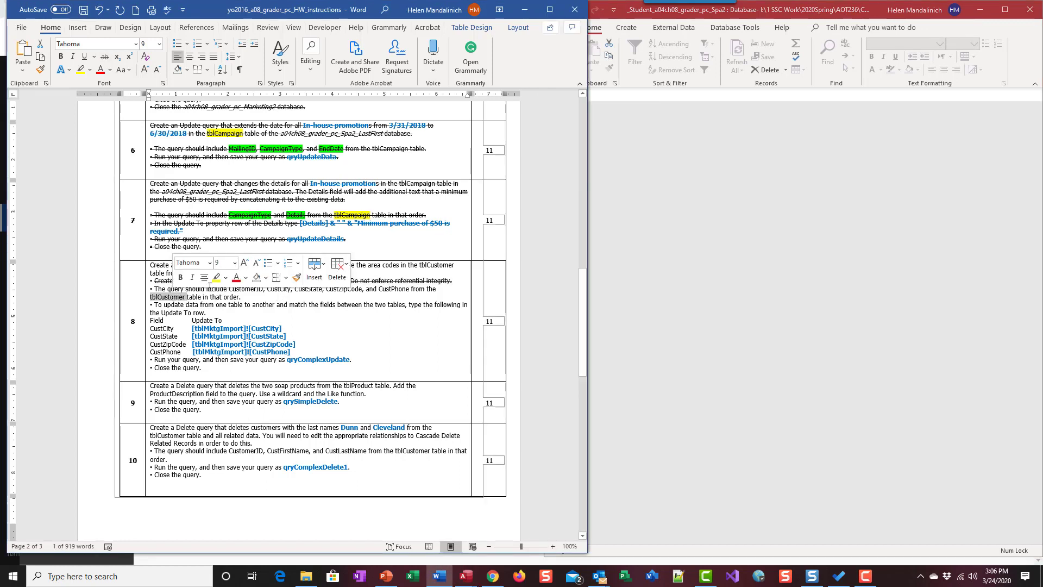
click(250, 291)
double_click(250, 291)
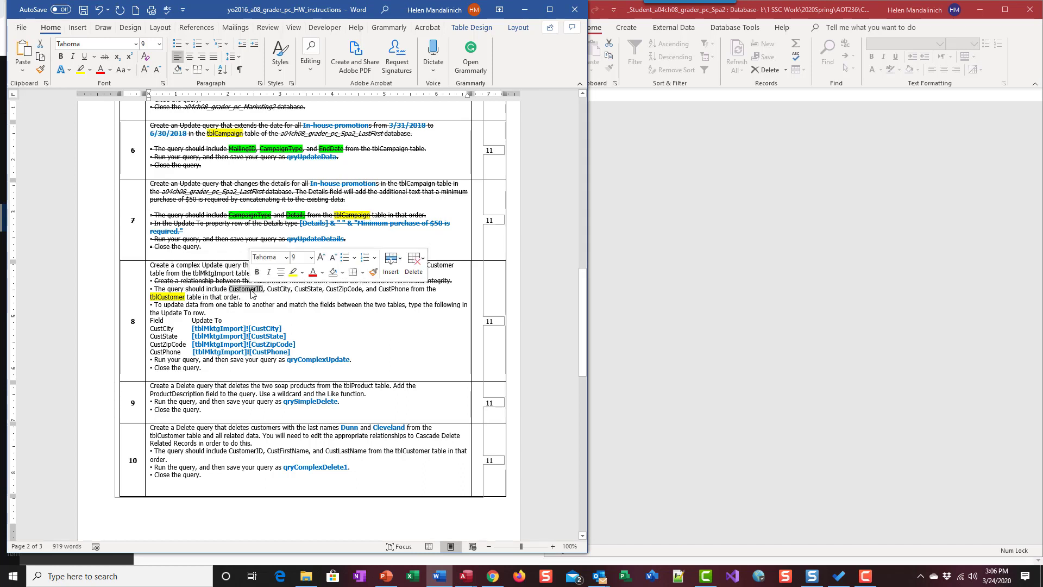
click(302, 272)
click(313, 292)
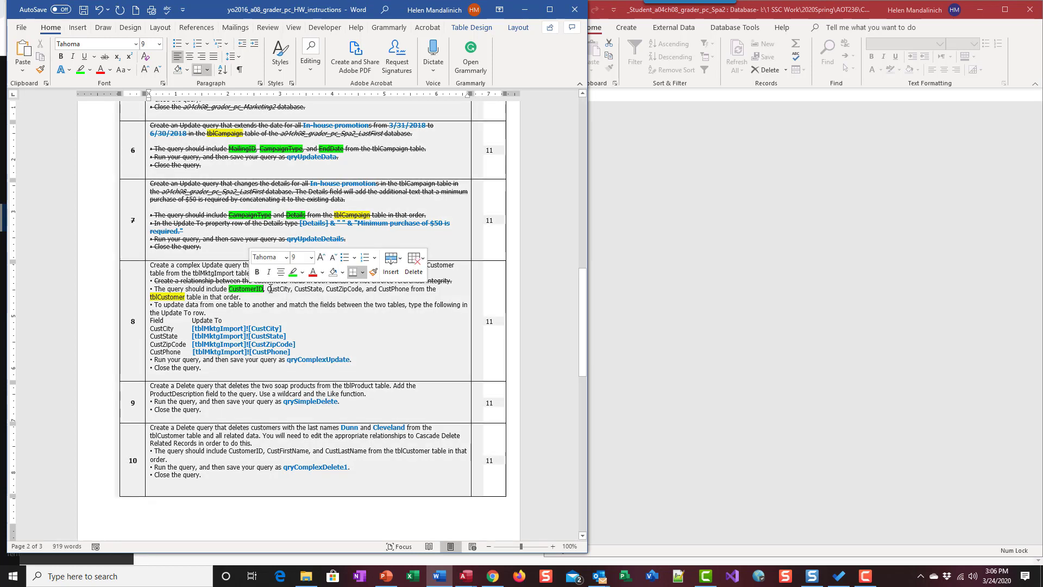
Highlight CustCity, CustState, CustZipCode and CustPhone in bright green in instruction 8's query fields bullet
double_click(279, 289)
click(318, 270)
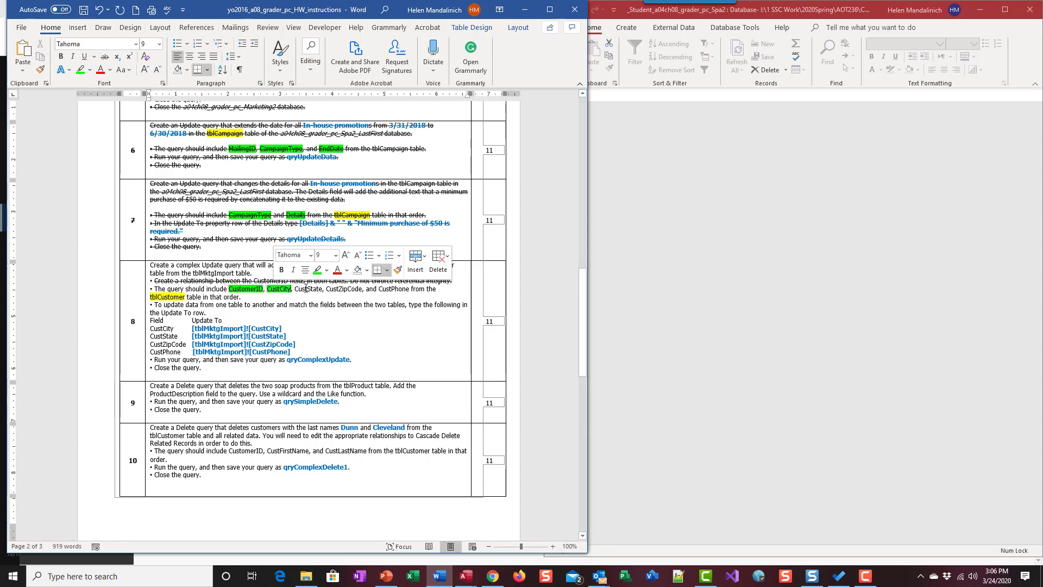
double_click(308, 288)
click(348, 269)
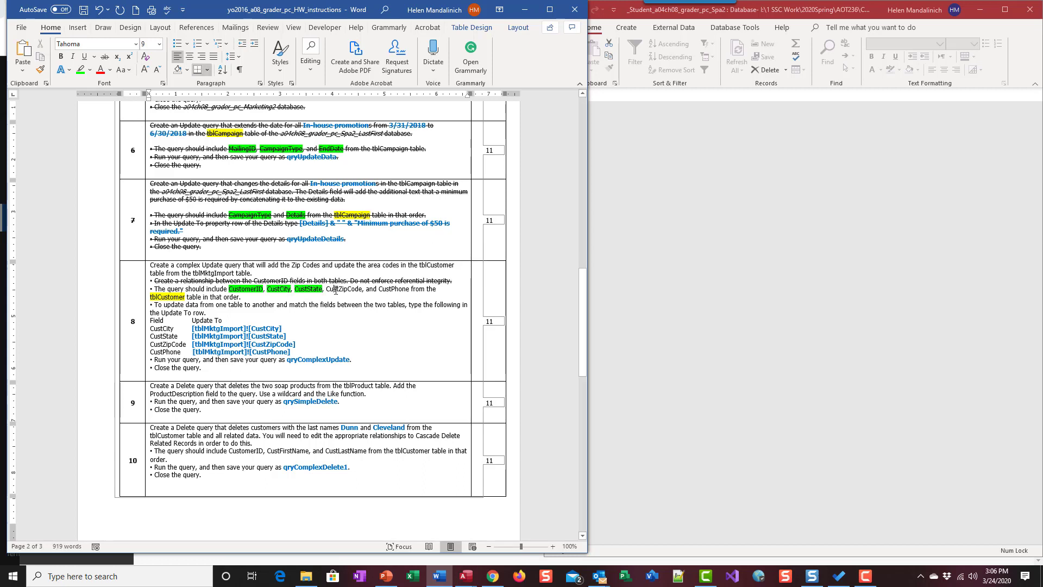
double_click(344, 289)
click(380, 268)
click(391, 290)
double_click(392, 289)
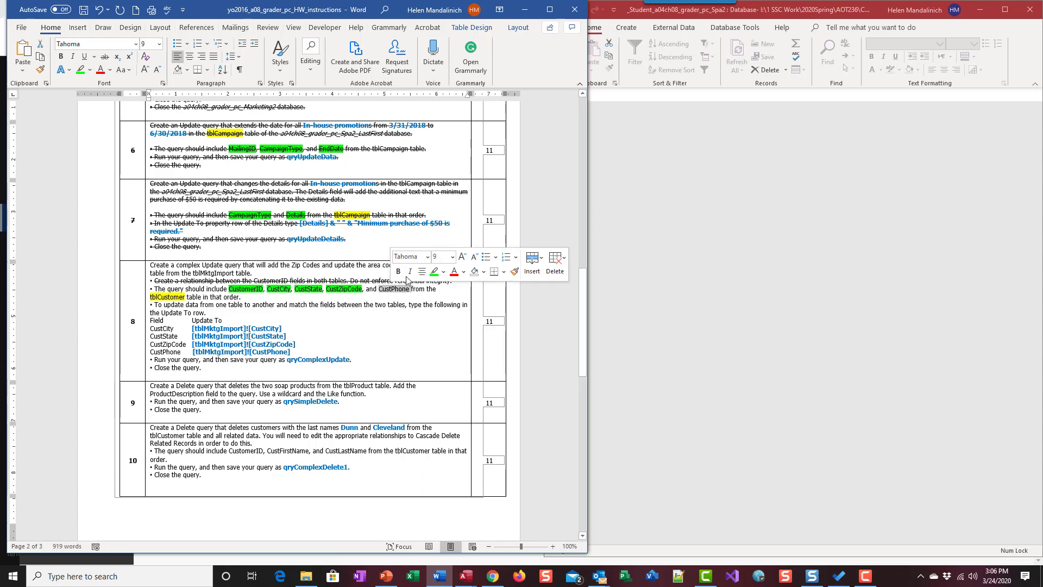
click(423, 269)
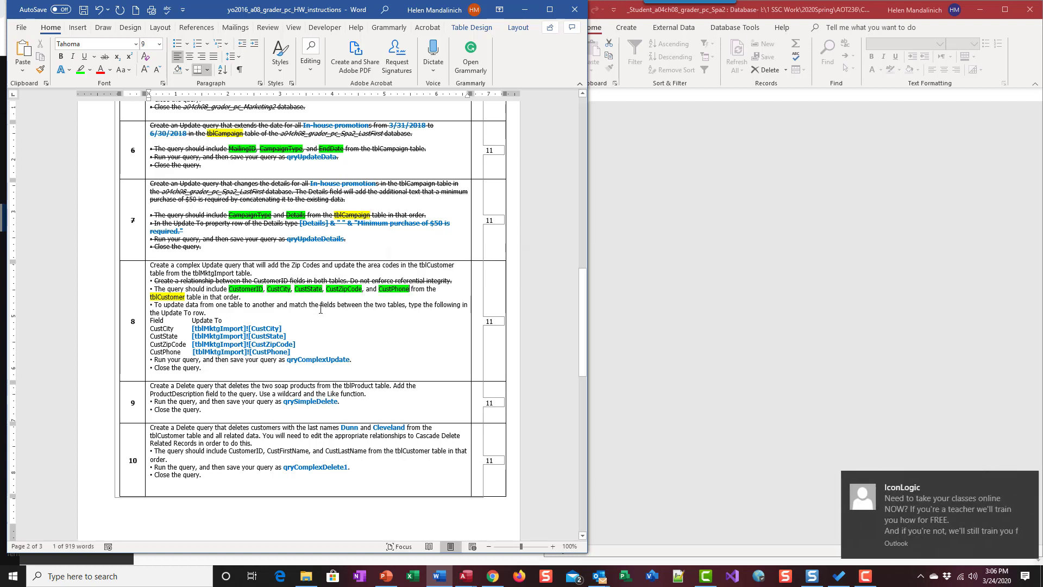
click(1023, 480)
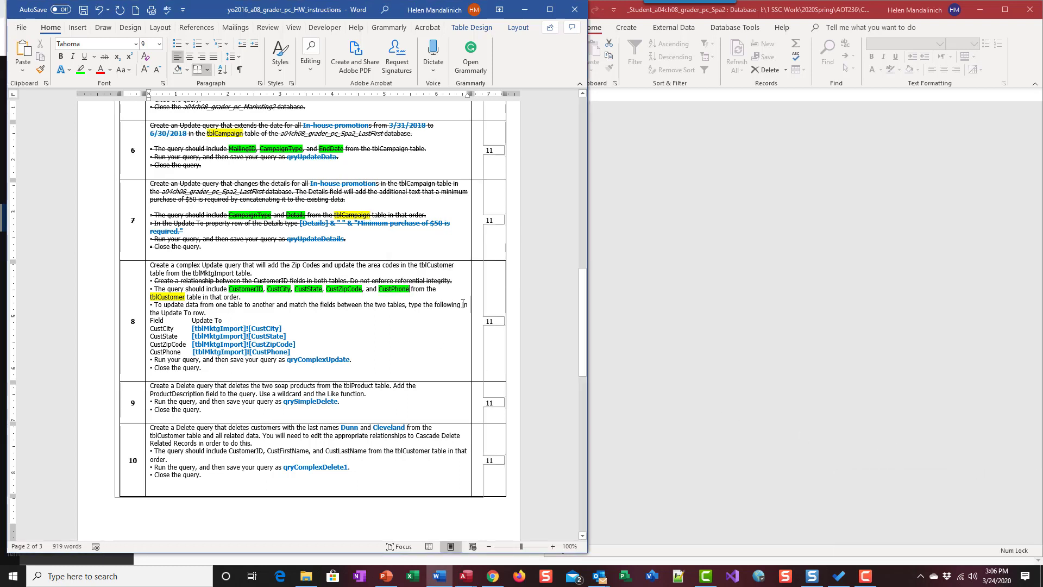
Switch to Access, create a query in Design view with the tblCustomer table, and enlarge its field list to show every field
click(627, 28)
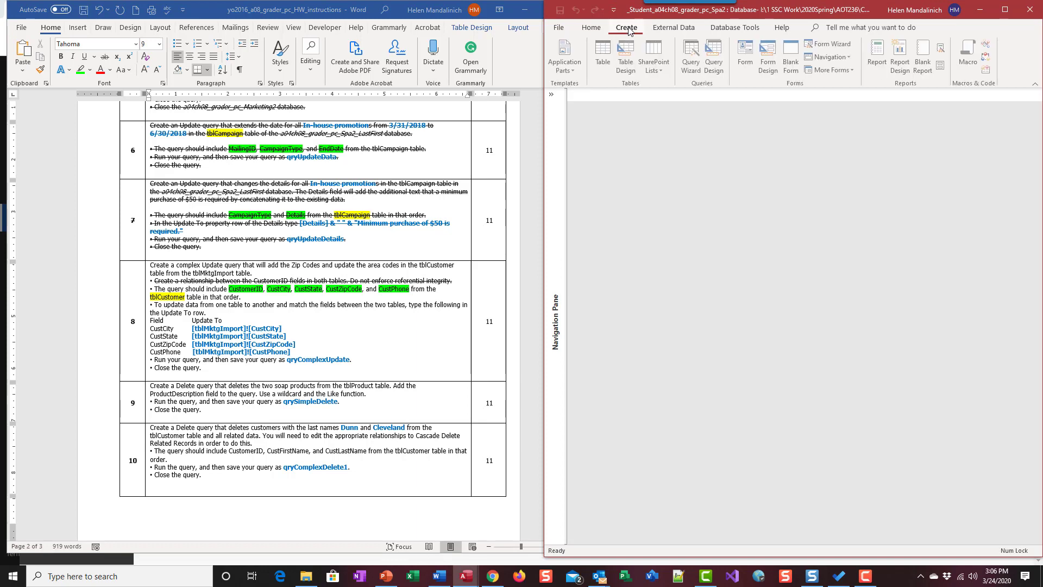
click(714, 60)
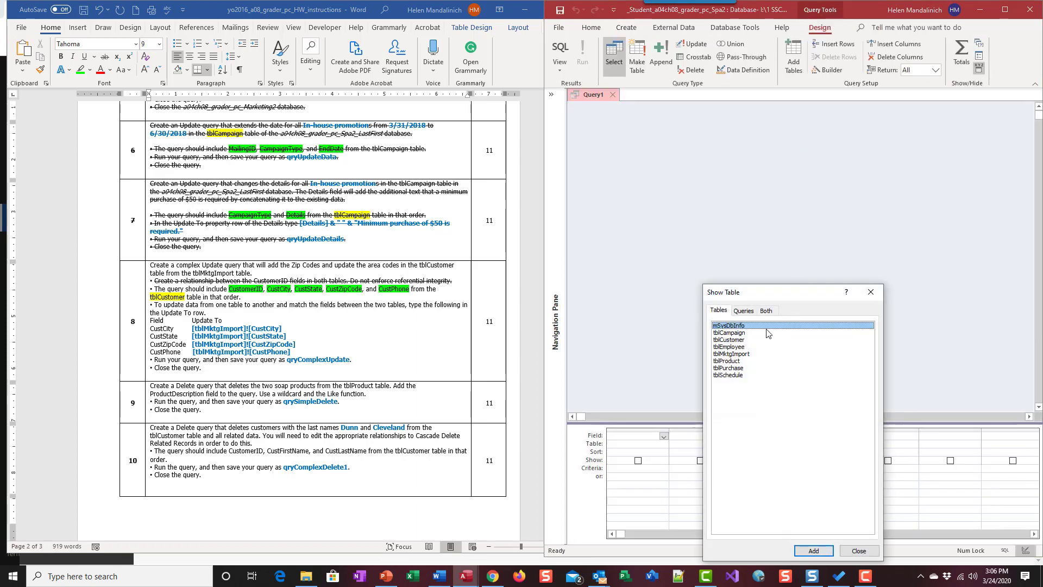
double_click(732, 340)
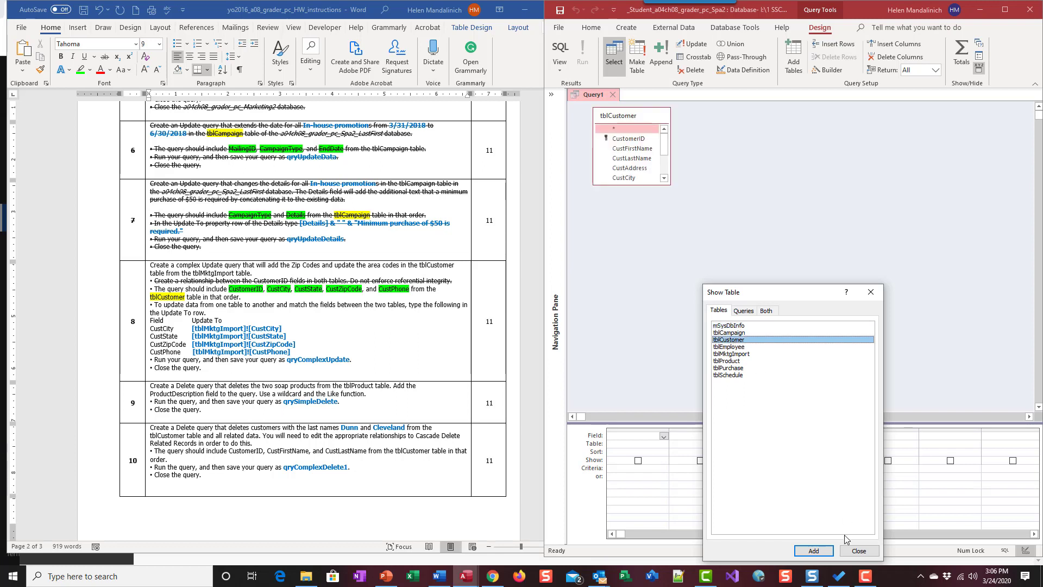
click(850, 551)
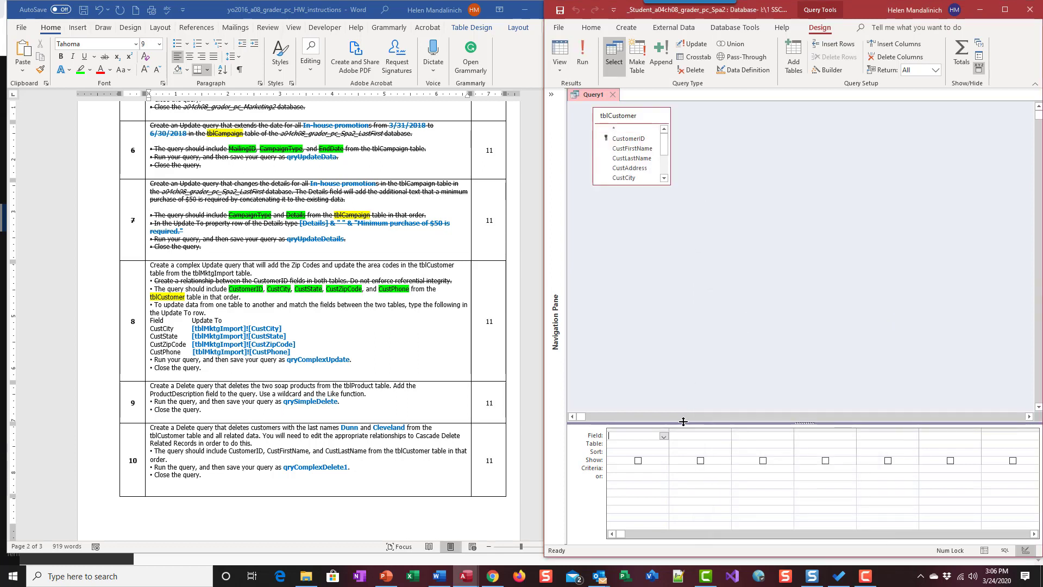
drag(684, 420, 661, 263)
drag(623, 186, 623, 248)
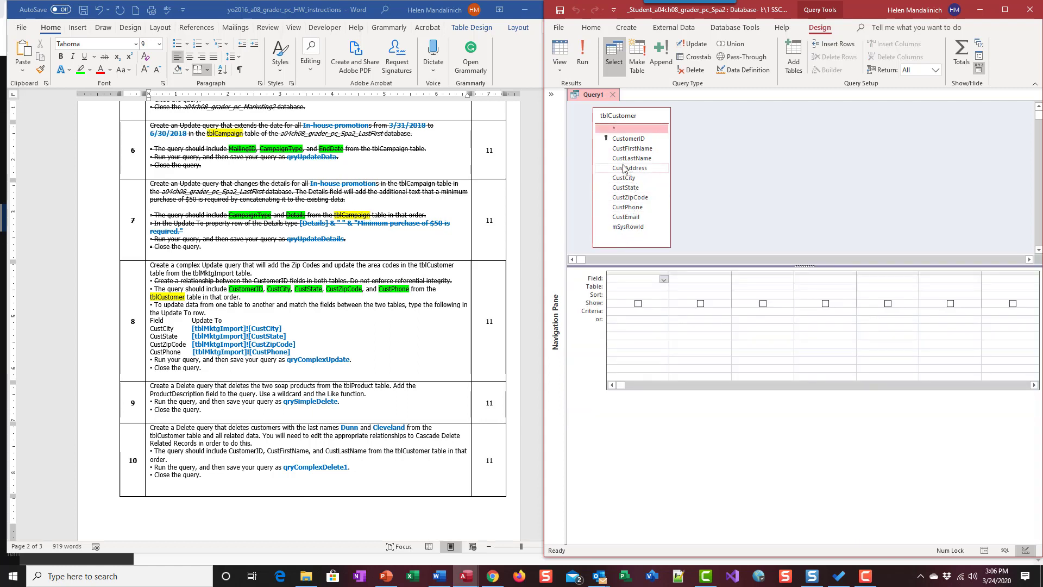
Add CustomerID, CustCity, CustState, CustZipCode and CustPhone from tblCustomer to the query design grid in that order
double_click(630, 139)
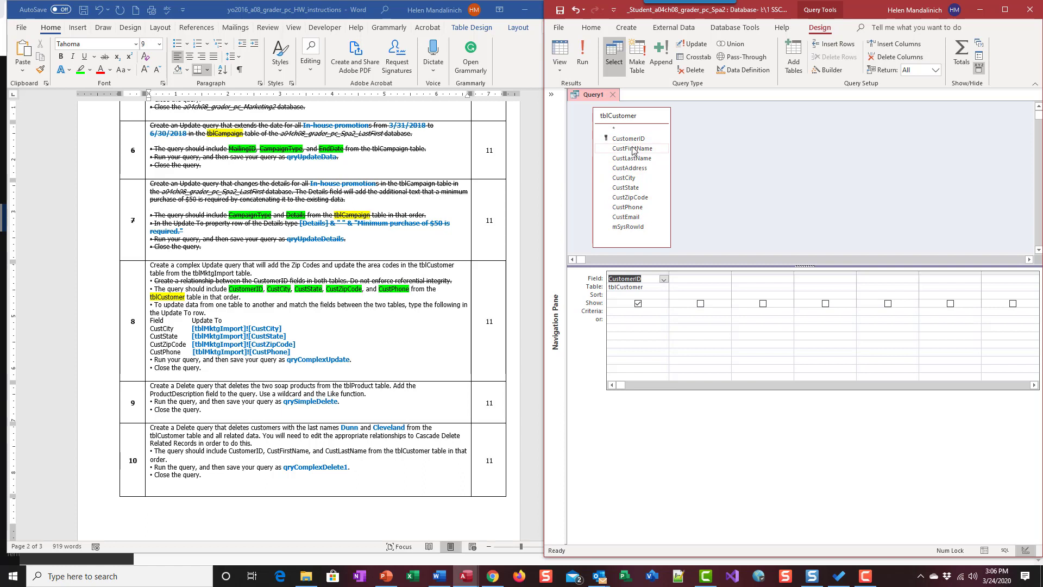
double_click(629, 179)
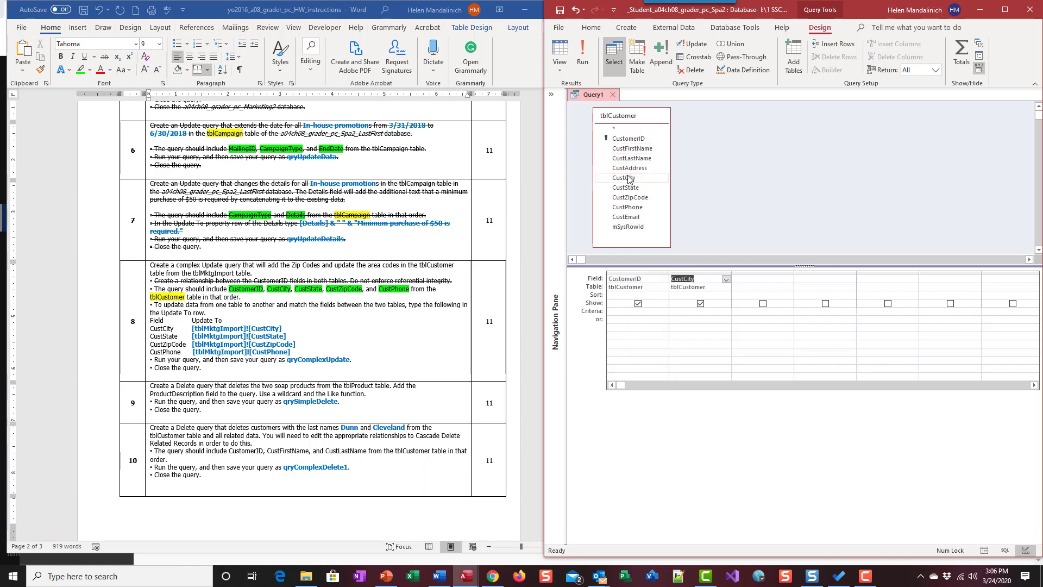
double_click(631, 188)
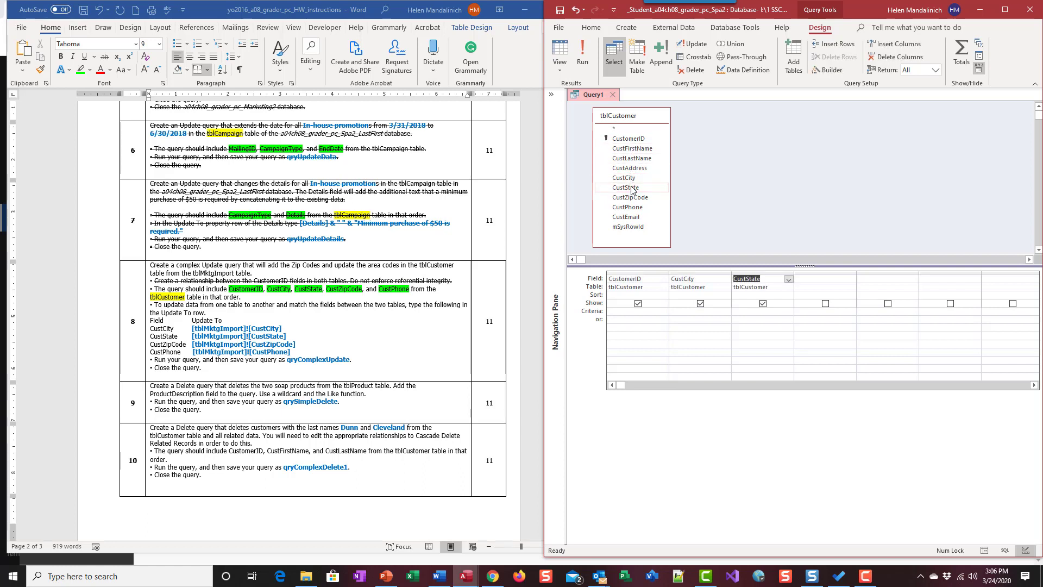
double_click(633, 198)
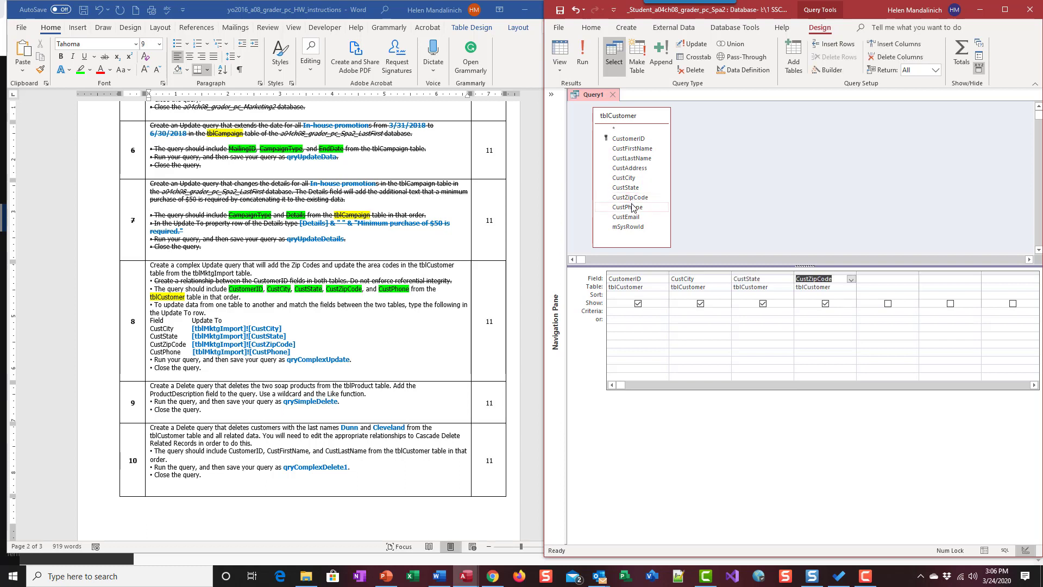
double_click(631, 208)
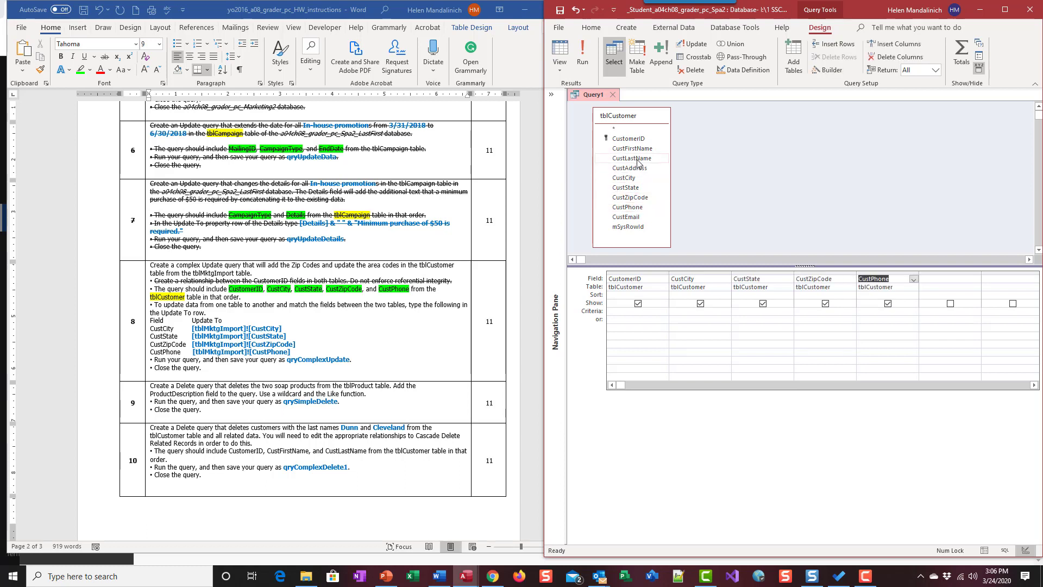
Preview the query's records in Datasheet view, and convert the query to an Update query in Design view
click(582, 55)
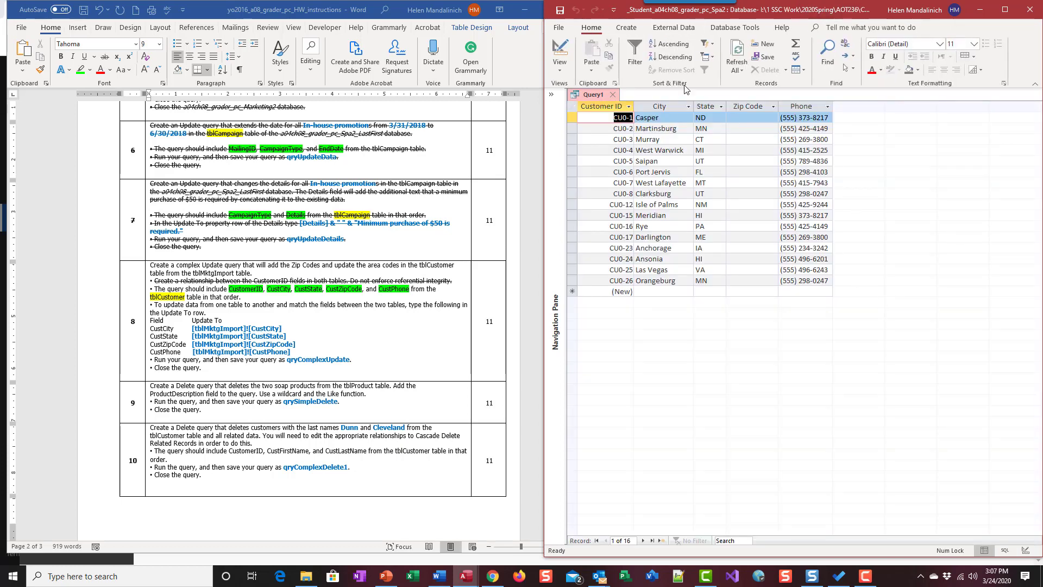
click(560, 52)
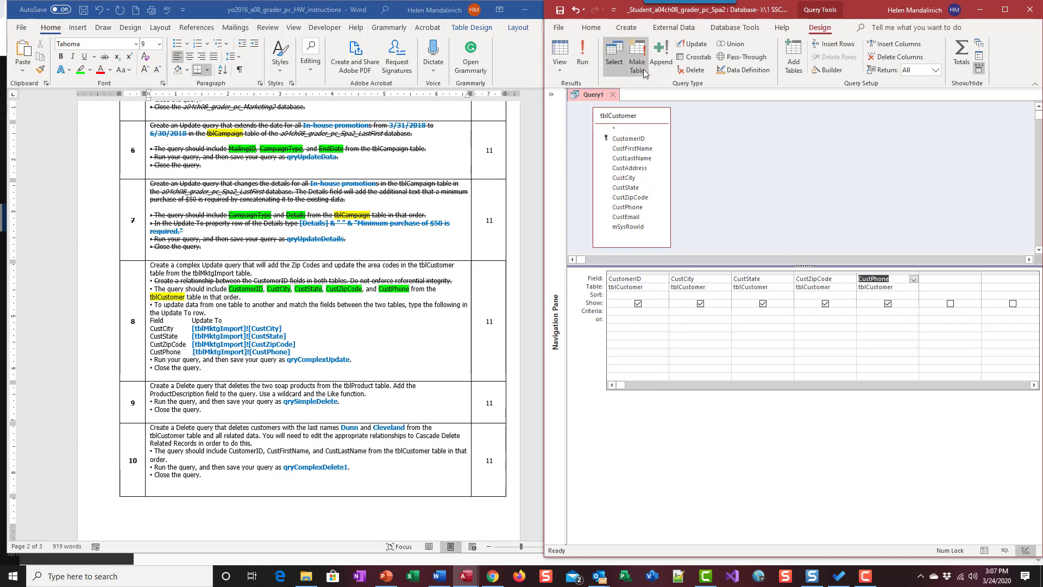
click(702, 43)
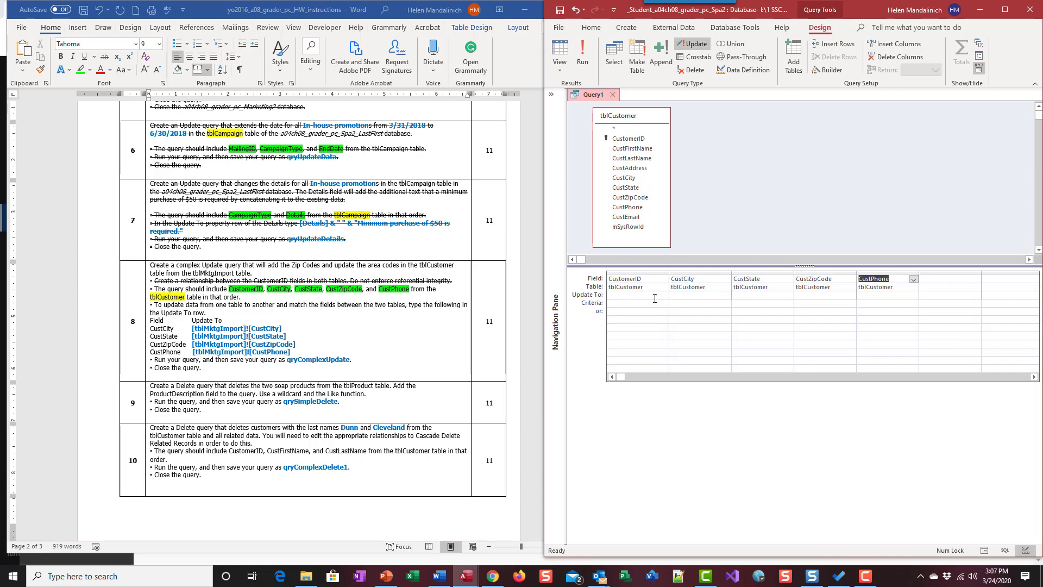
Set the CustCity field's Update To expression to [tblMktgImport]![CustCity] through the Zoom box
right_click(678, 295)
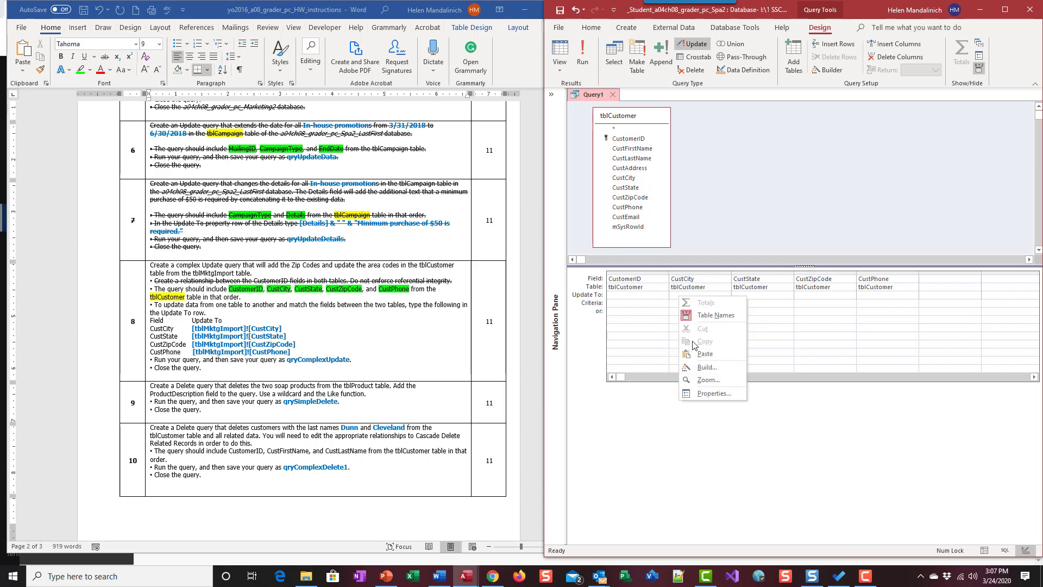
click(687, 363)
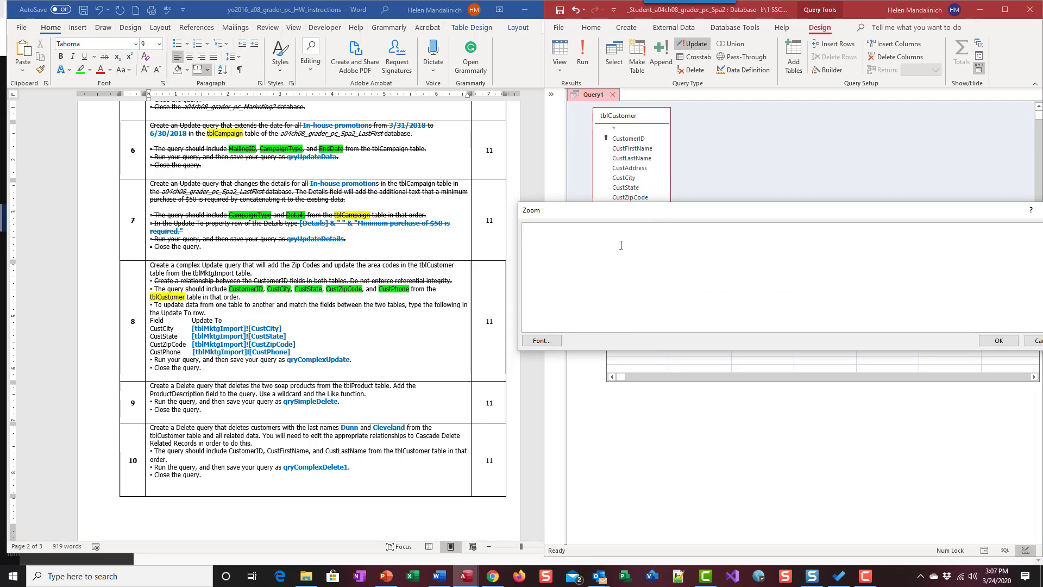
text([tblMk)
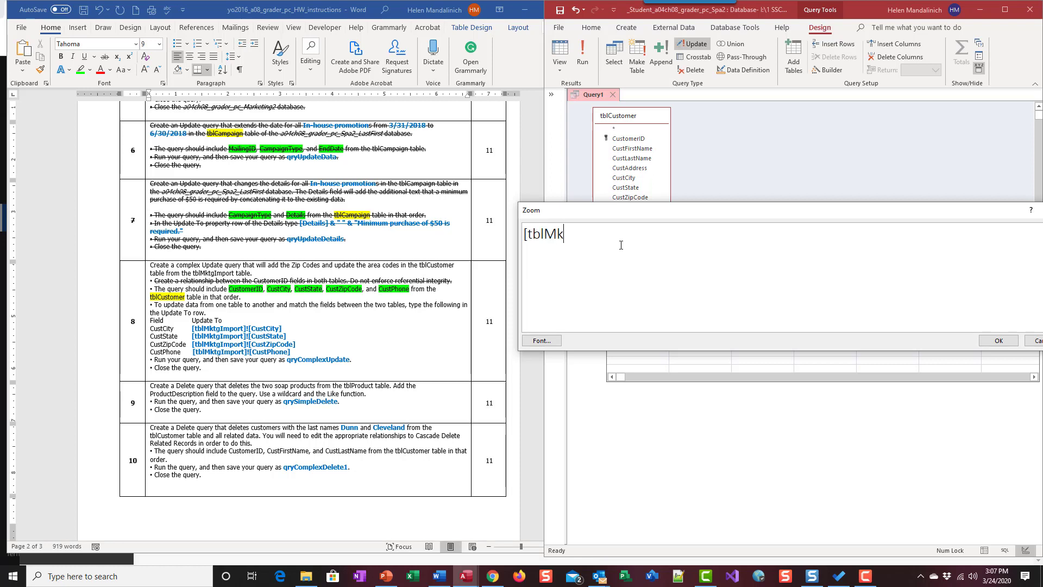
text(tgImport]!)
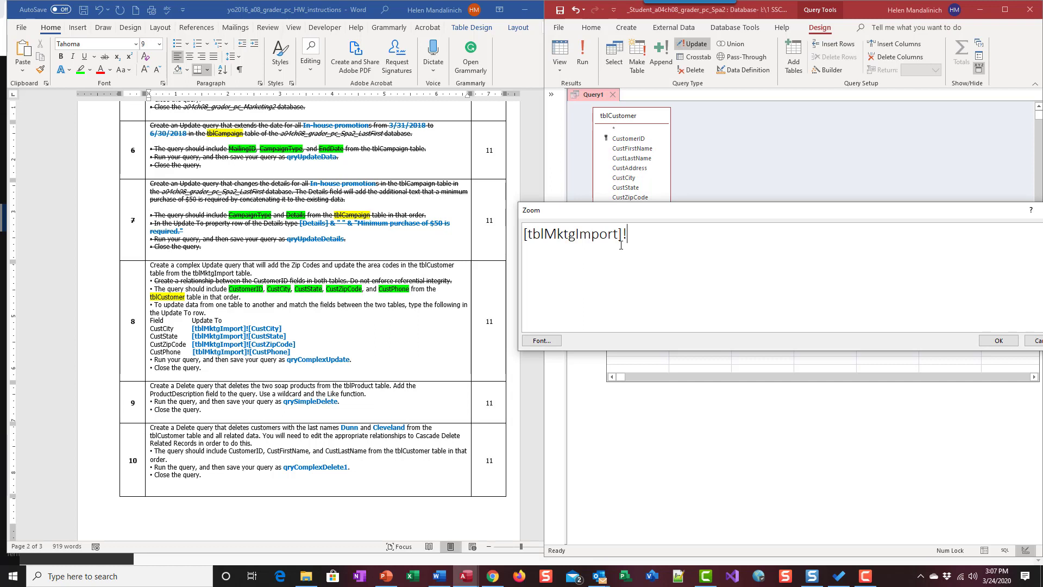
text([CustCity])
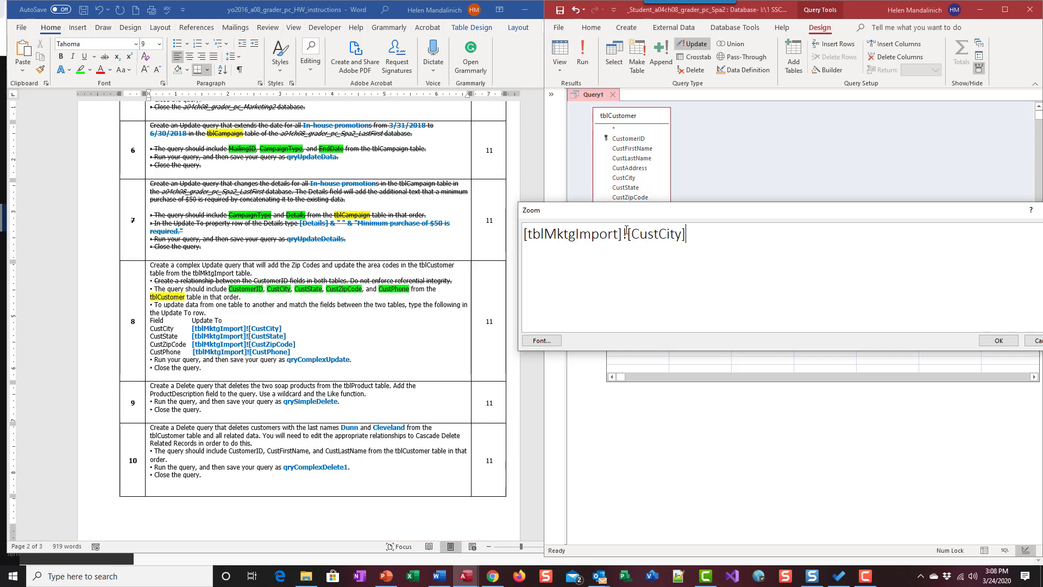
click(998, 340)
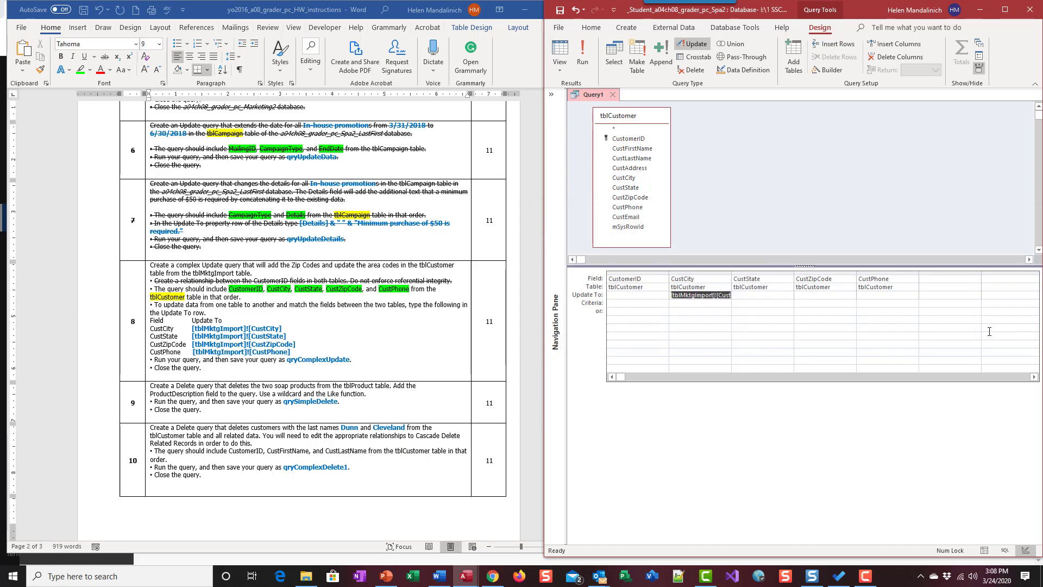
Set the CustState field's Update To expression to [tblMktgImport]![CustState] through the Zoom box
click(751, 296)
right_click(750, 297)
click(778, 384)
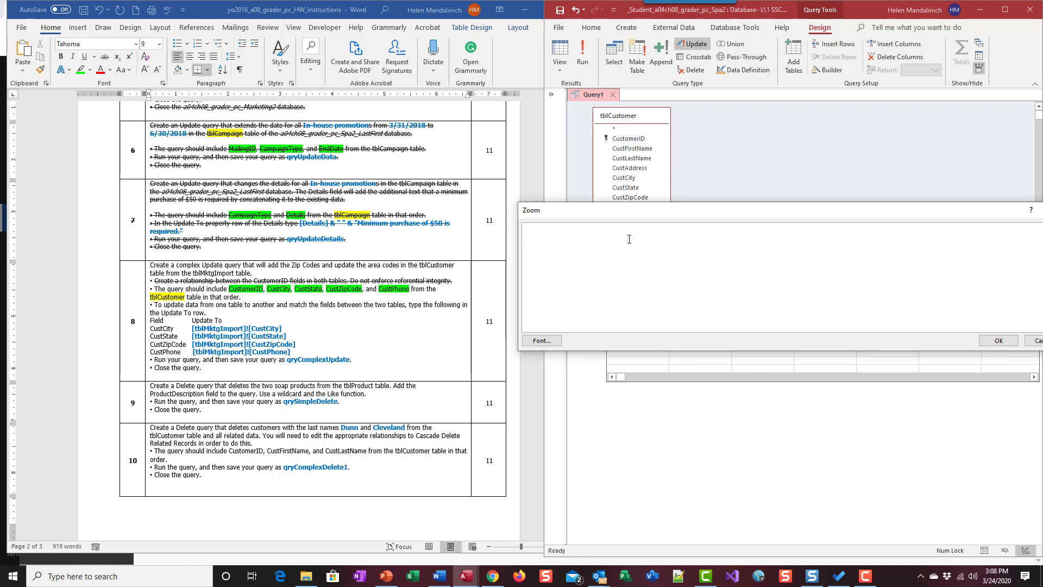
text([tblMktgImport)
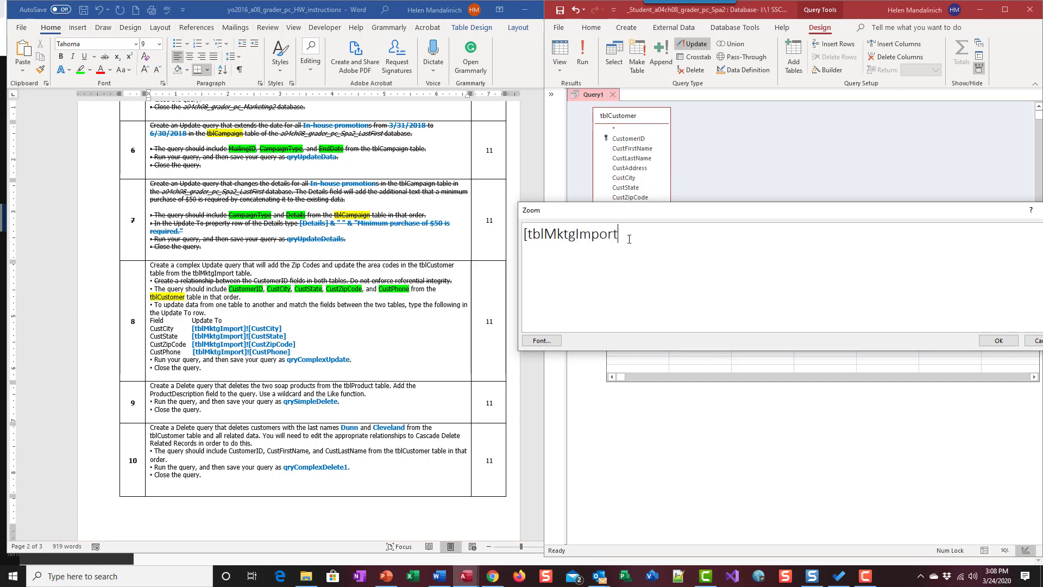
text(]![CustState])
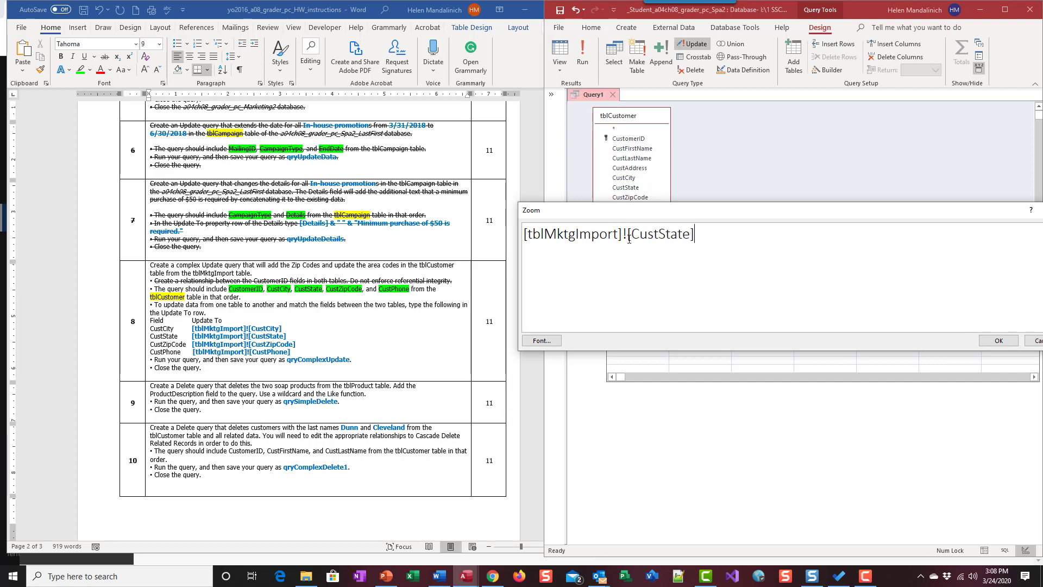
click(997, 341)
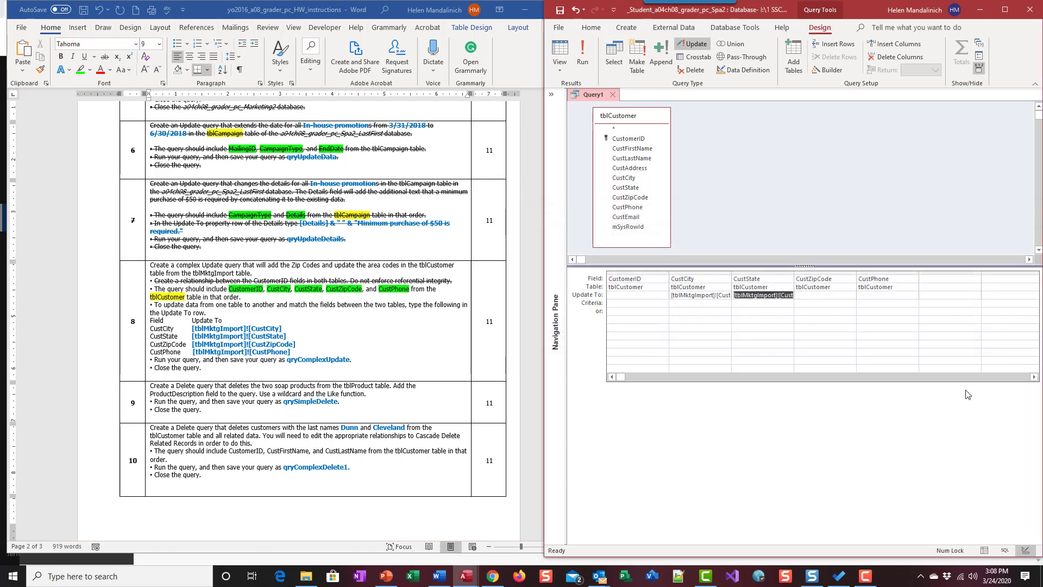
Set the CustZipCode field's Update To expression to [tblMktgImport]![CustZipCode] through the Zoom box
click(814, 295)
right_click(814, 295)
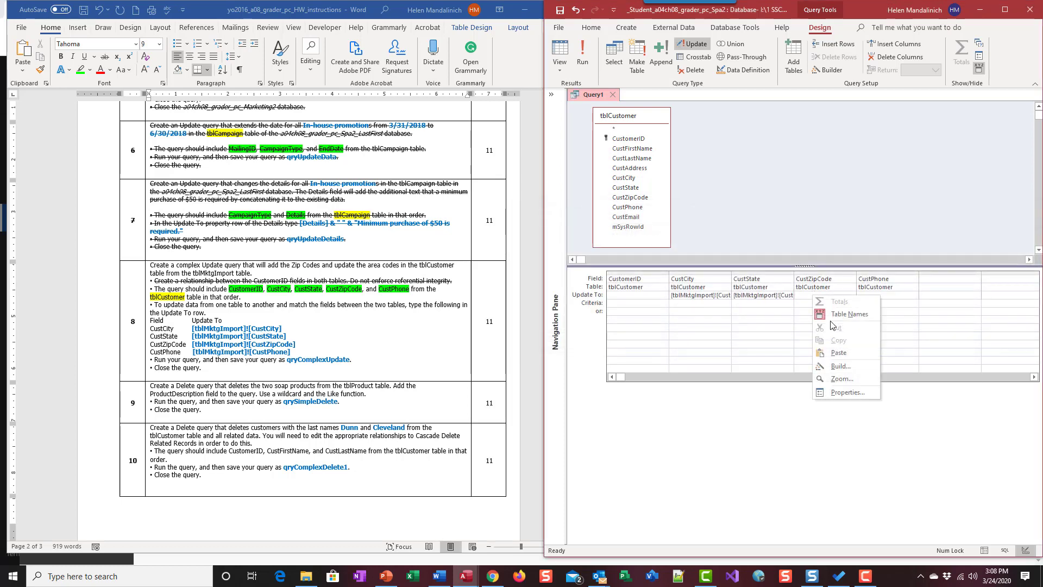
click(841, 378)
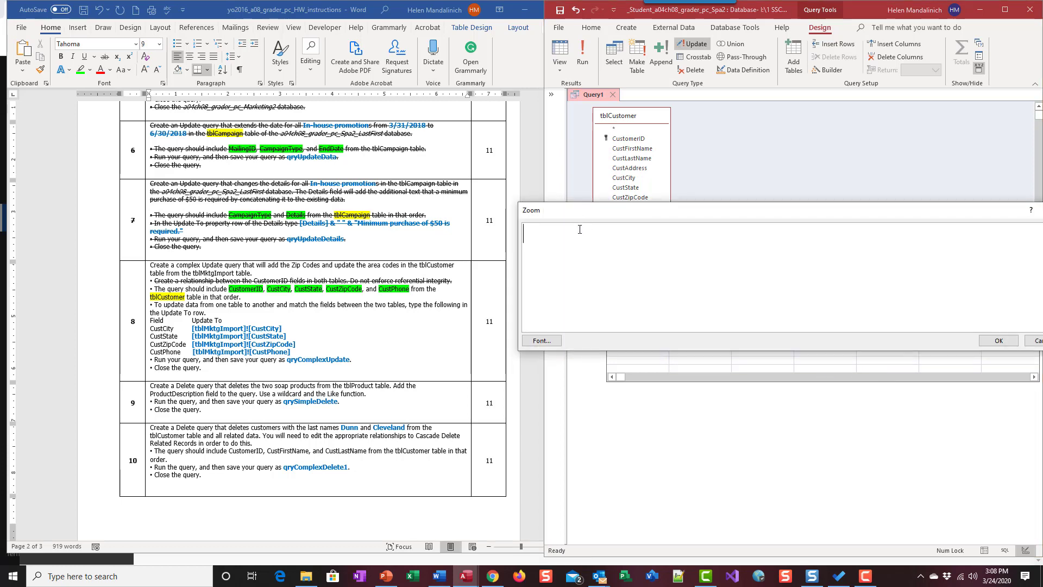
text([tblMktgImport)
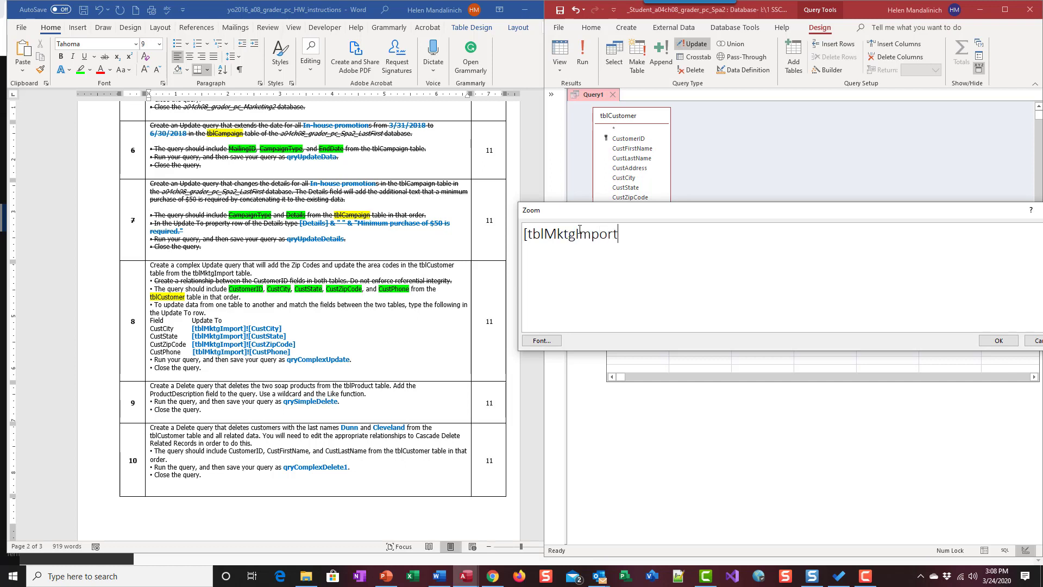
text(]![CustZipCode)
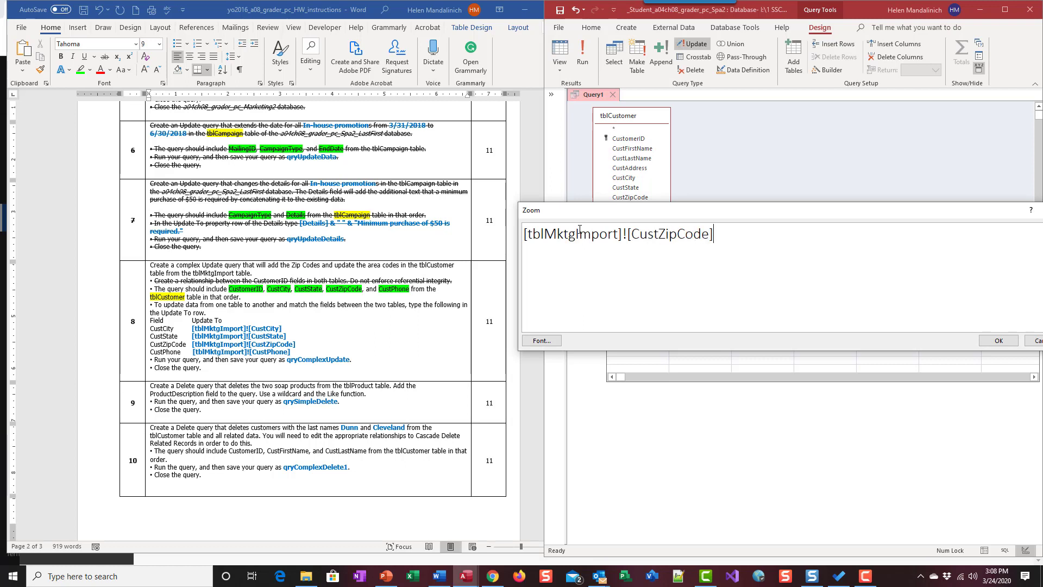
text(])
click(985, 342)
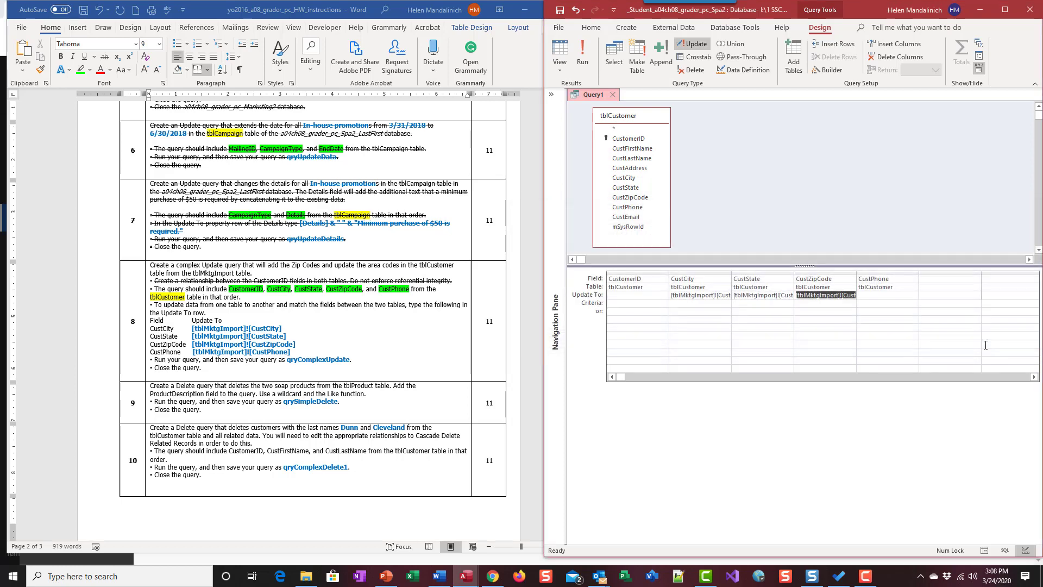
Set the CustPhone field's Update To expression to [tblMktgImport]![CustPhone] through the Zoom box
click(882, 296)
right_click(881, 296)
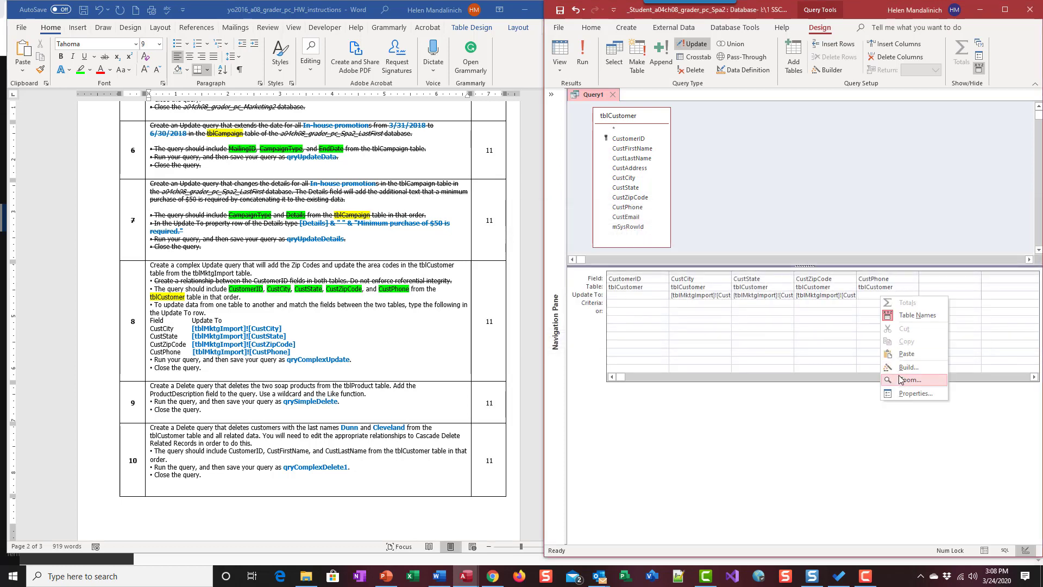
click(912, 379)
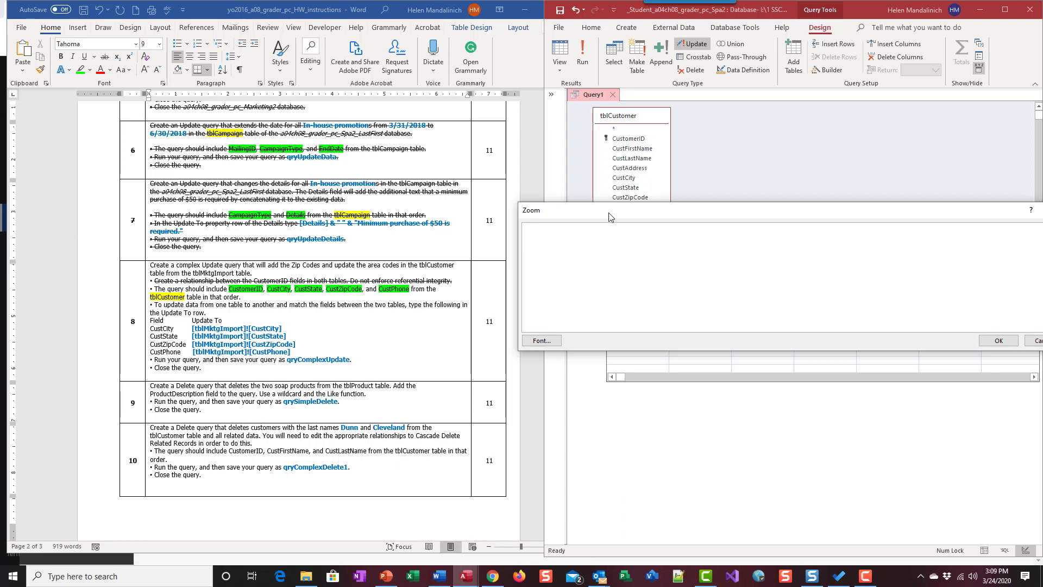
text([tblMktgImport)
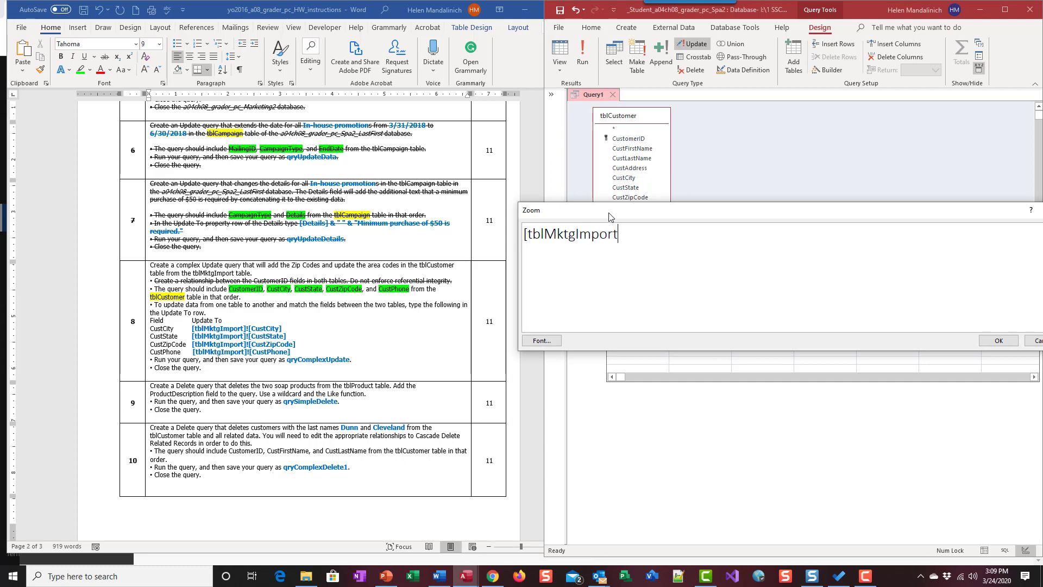
text(]!{)
text([)
text(CustPhone)
text(])
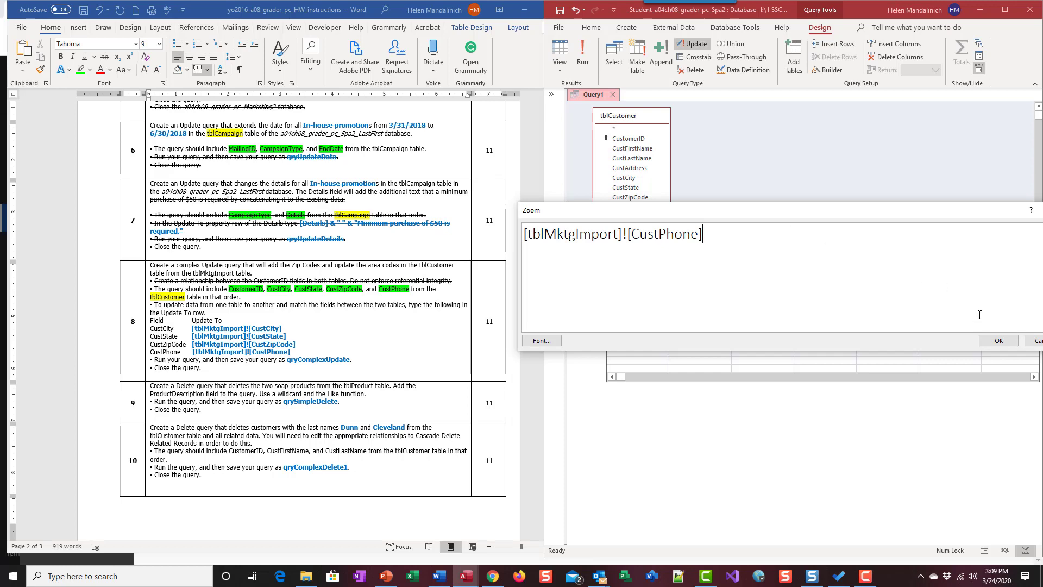
click(999, 340)
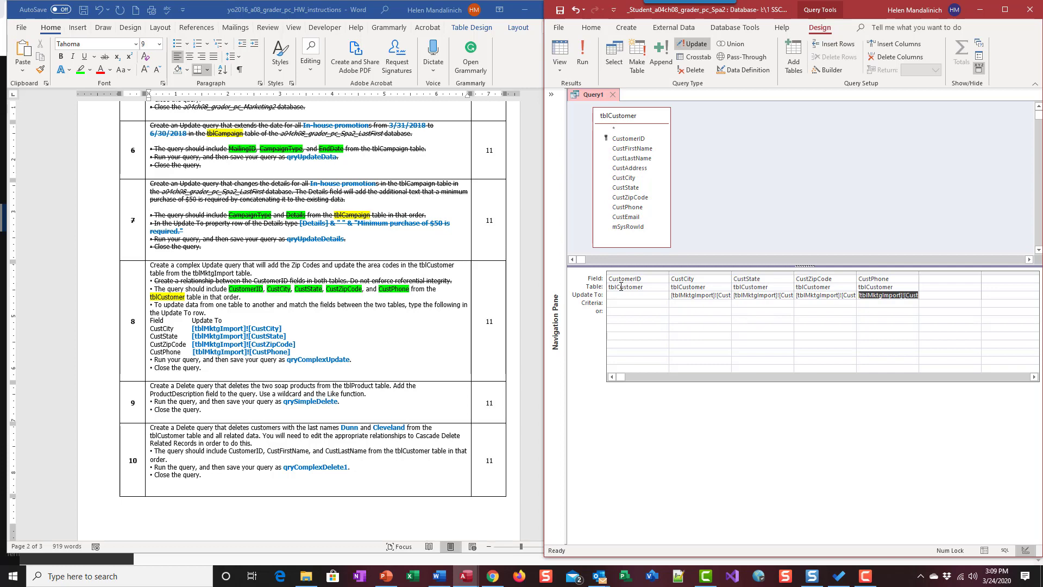
Add the tblMktgImport table to the query design and lengthen its field list to show all its fields
click(637, 65)
click(918, 194)
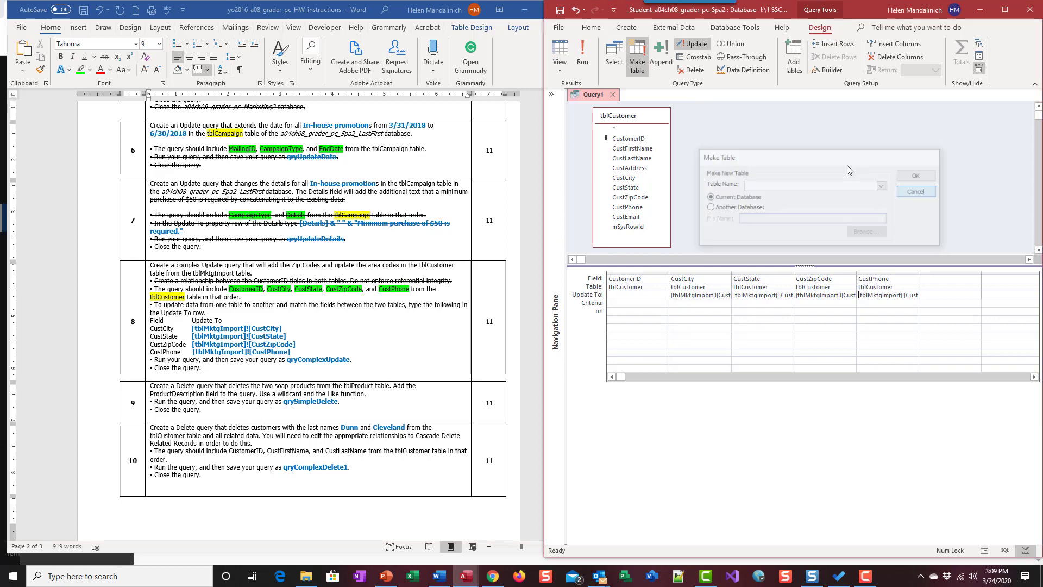
click(793, 61)
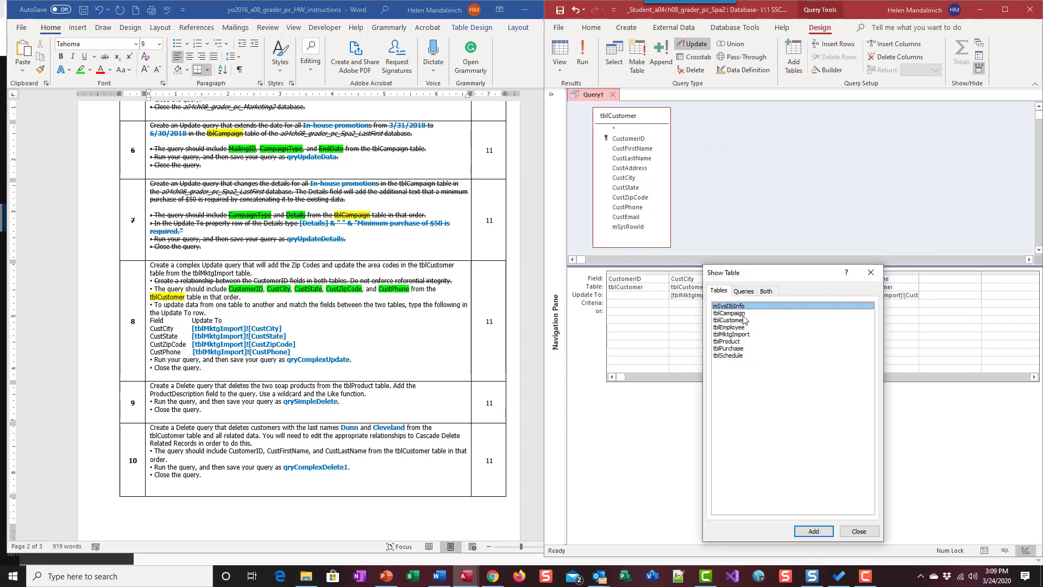
click(730, 334)
click(812, 530)
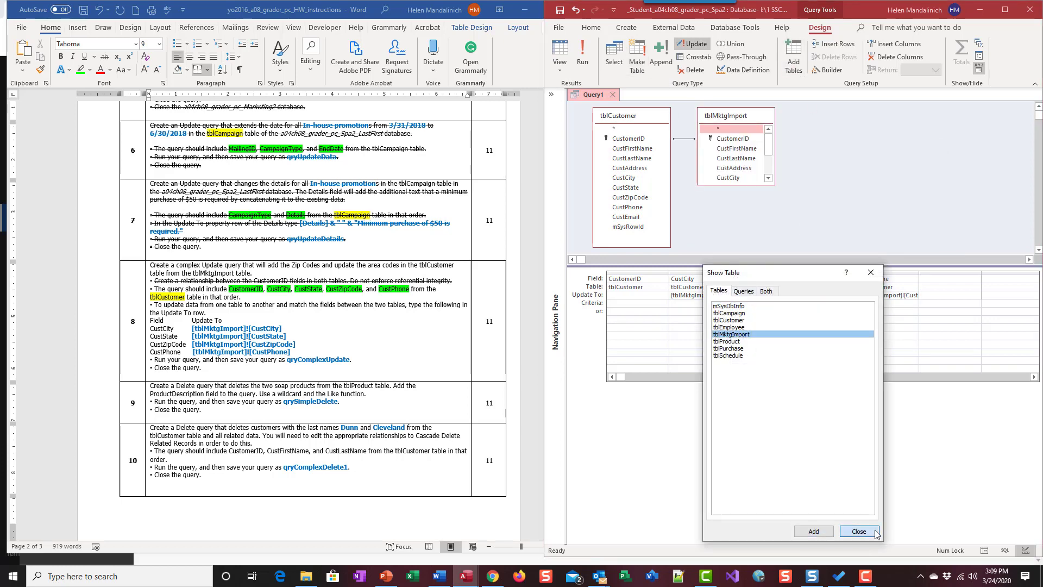
click(859, 531)
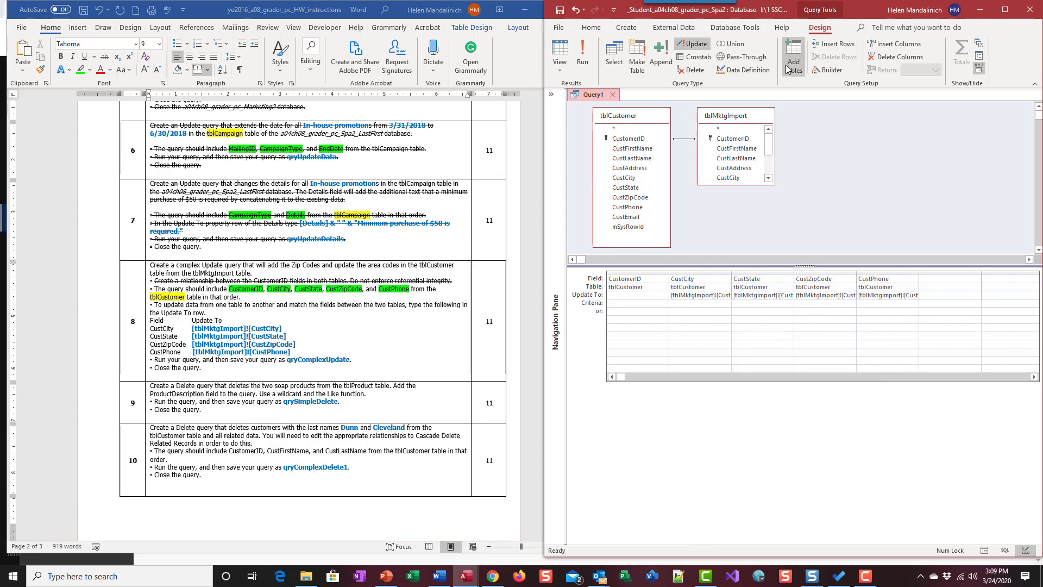
drag(718, 186, 717, 227)
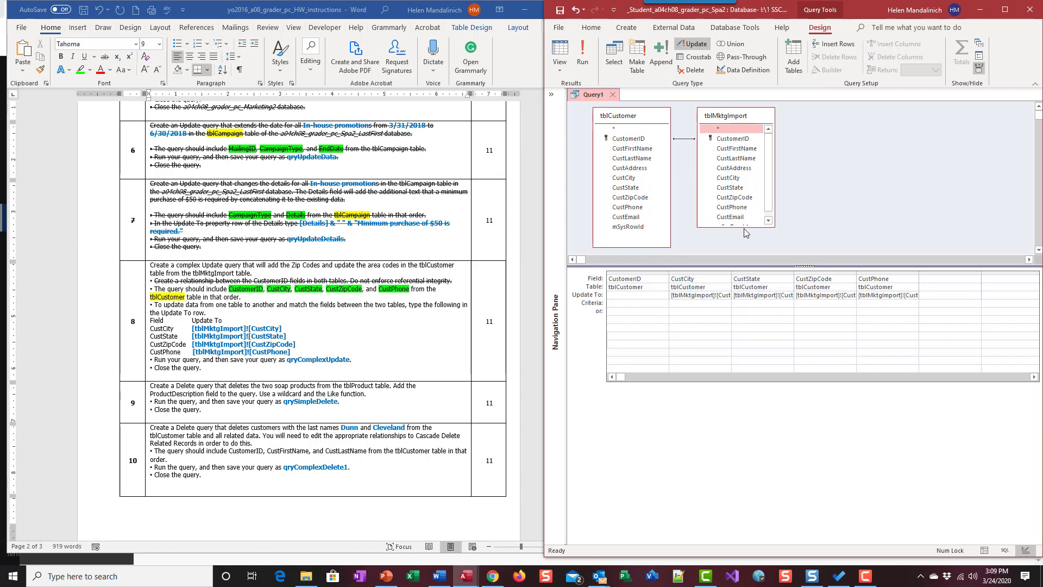
drag(744, 228, 744, 248)
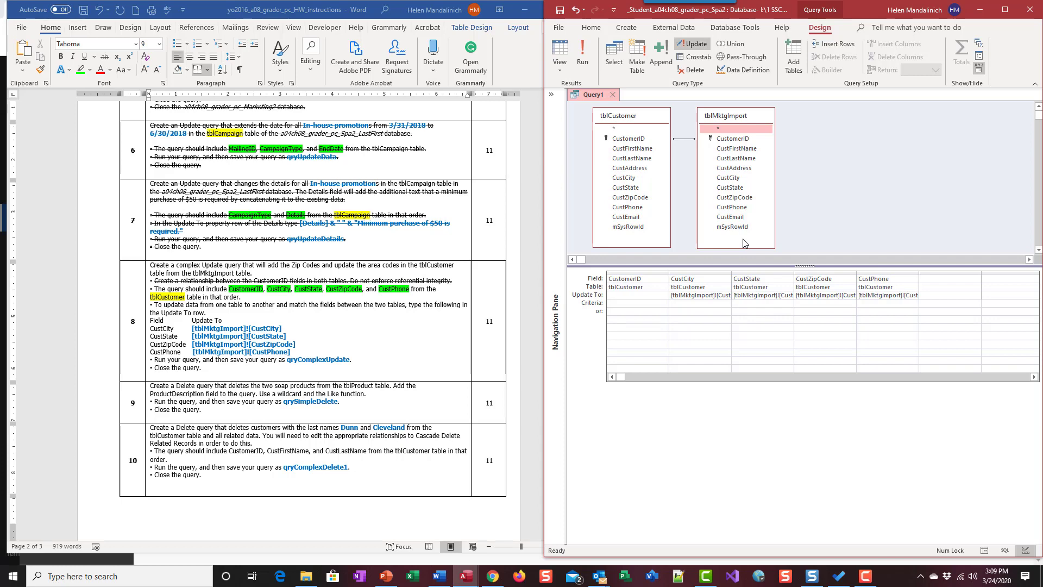
Run the Update query and accept the row updates, checking its records in Datasheet view both before and after the run
click(556, 49)
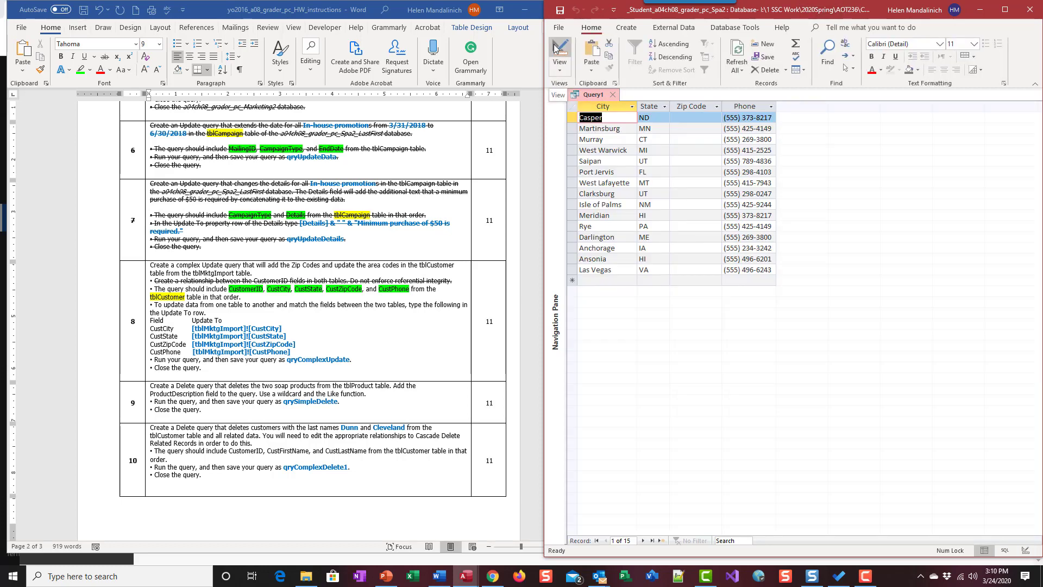
click(555, 49)
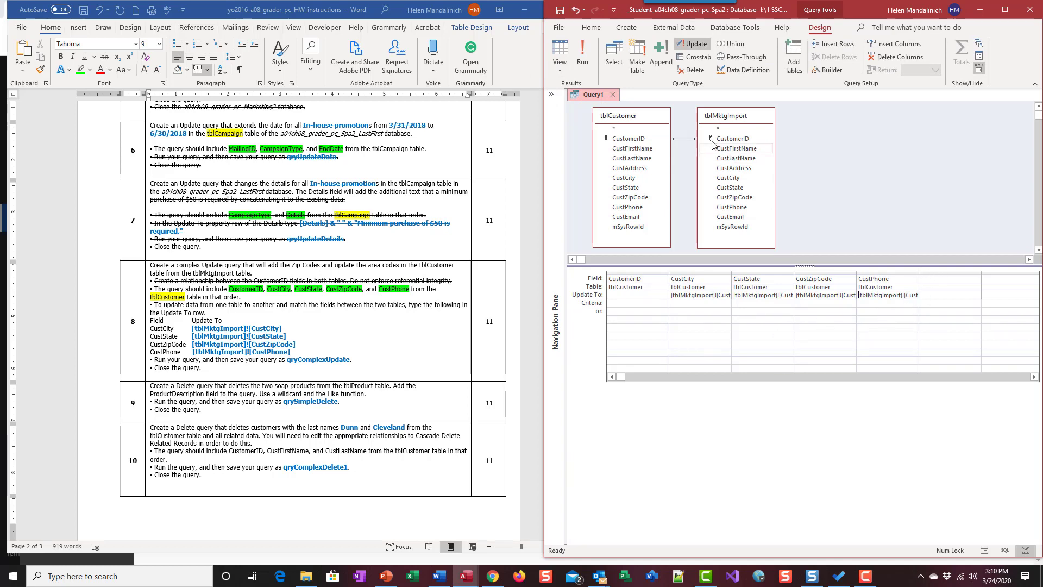
click(584, 53)
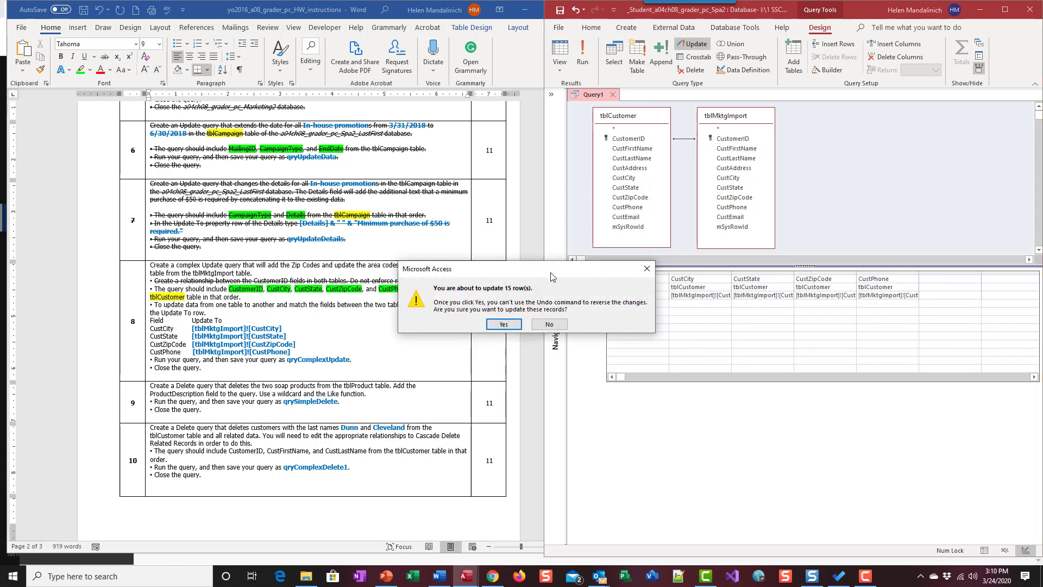
click(505, 324)
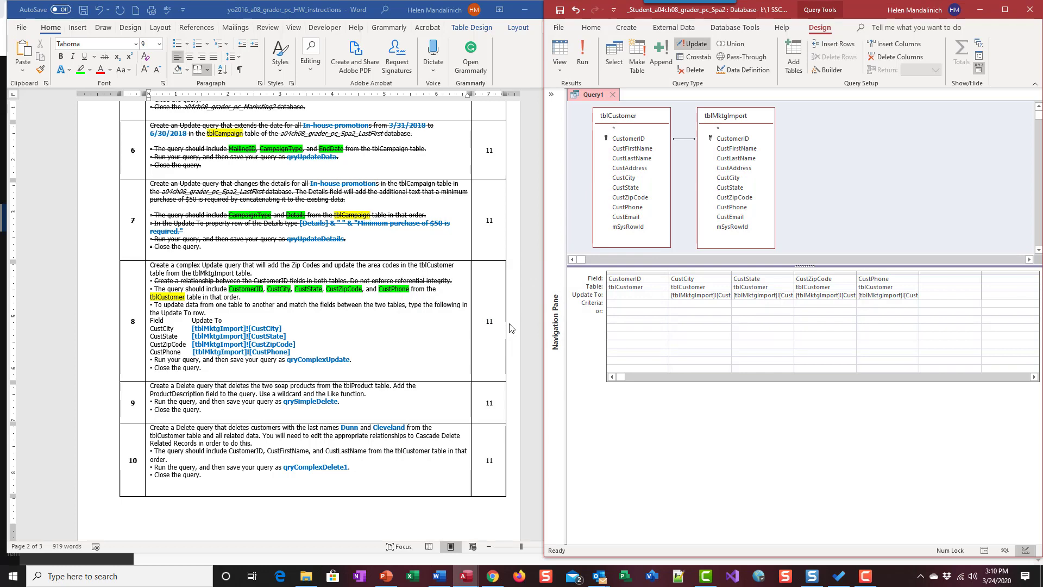
click(558, 49)
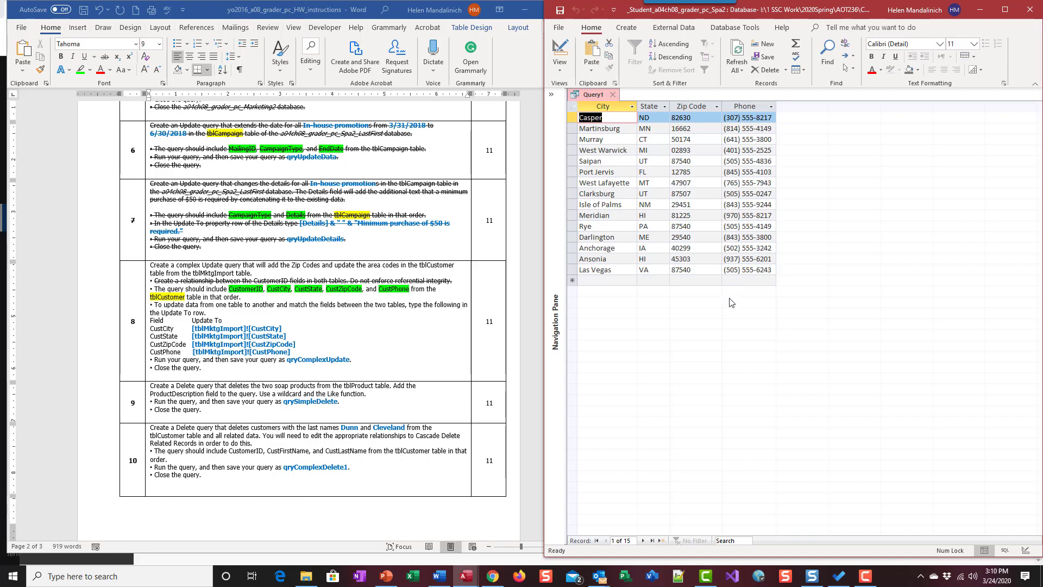
click(561, 50)
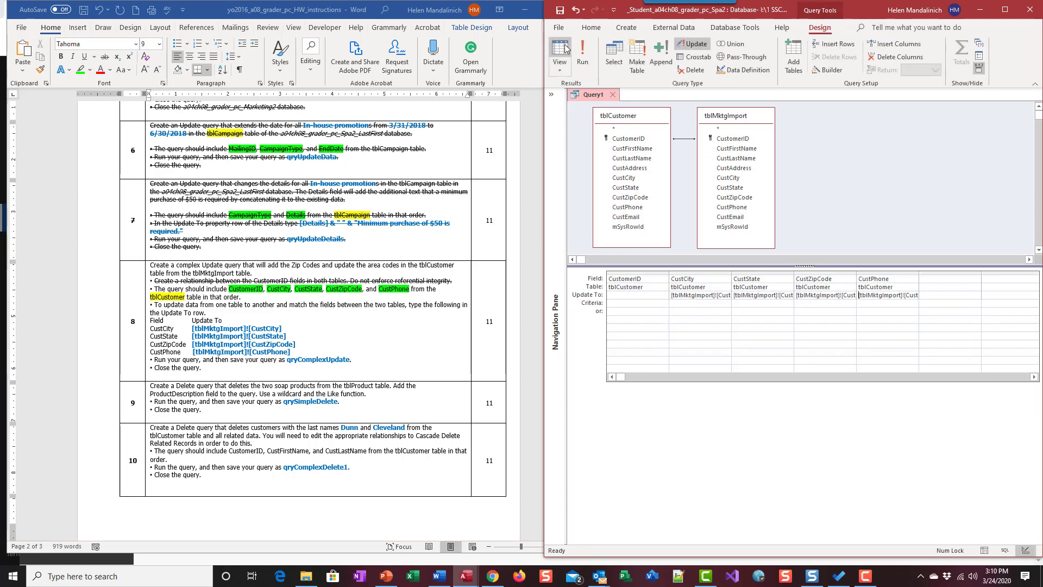
Save the query as qryComplexUpdate and close it
click(560, 10)
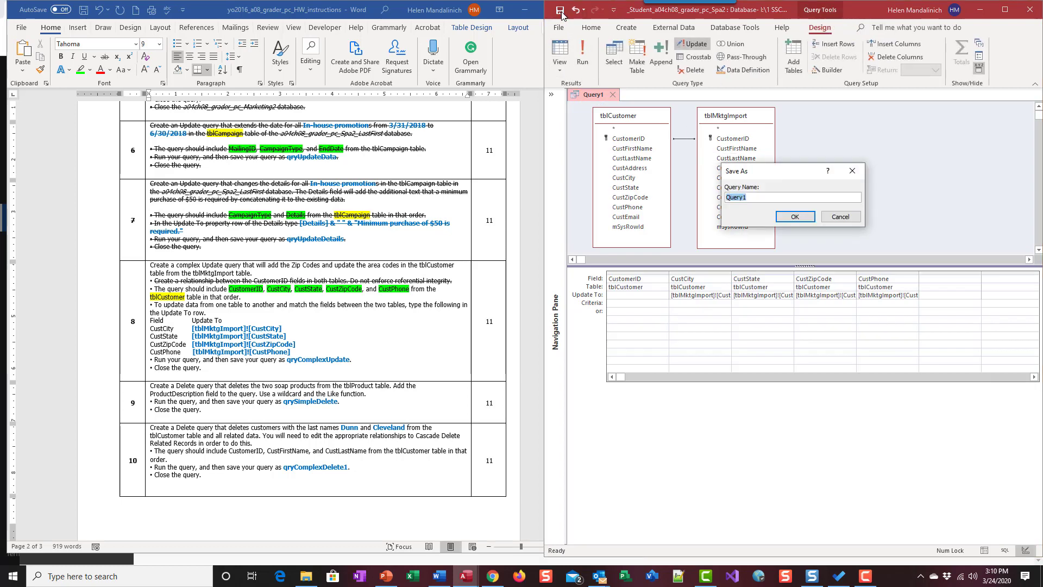
text(qryCom)
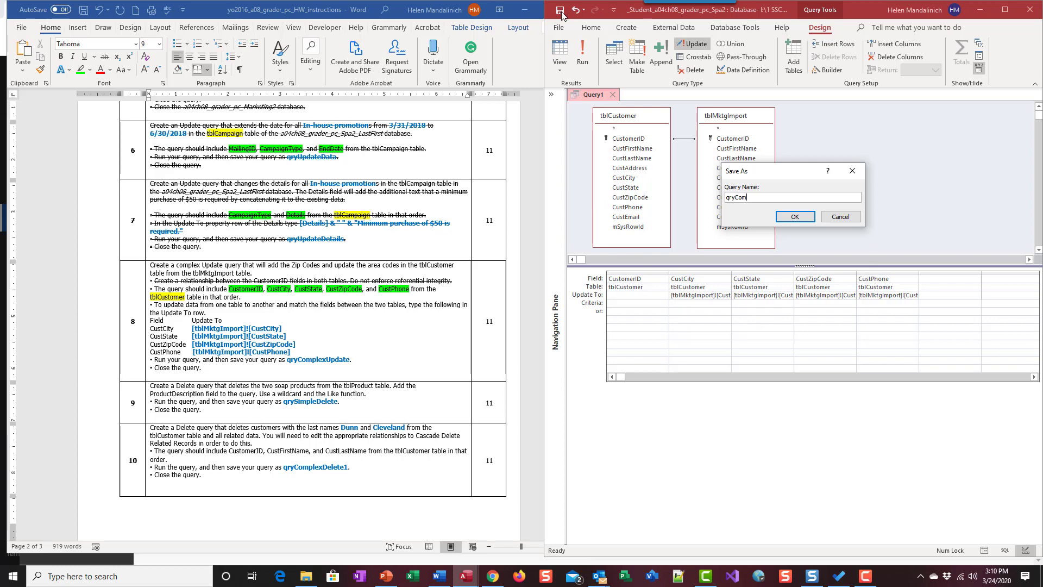
text(plexUpdate)
click(796, 217)
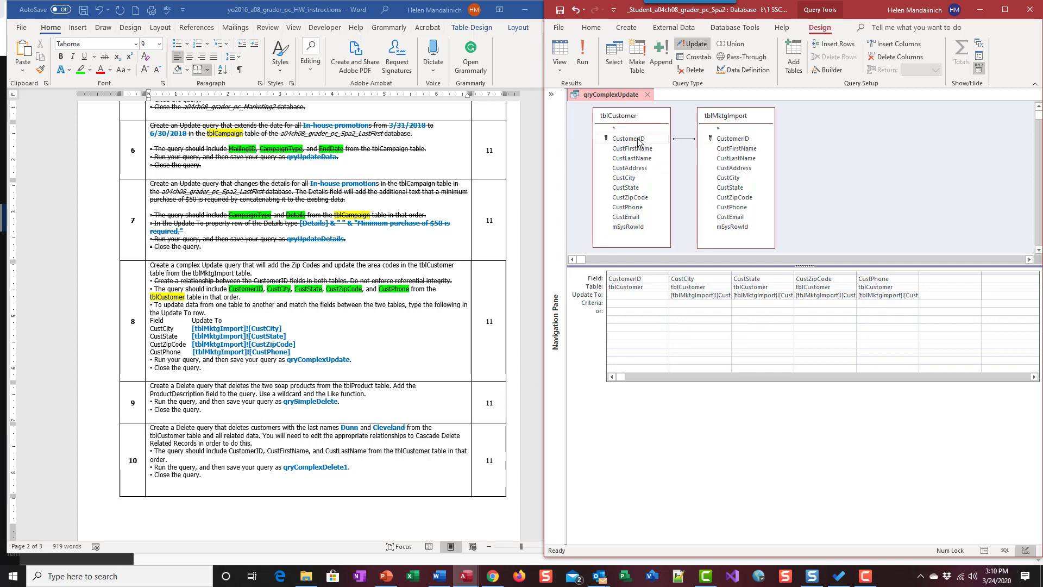
click(646, 95)
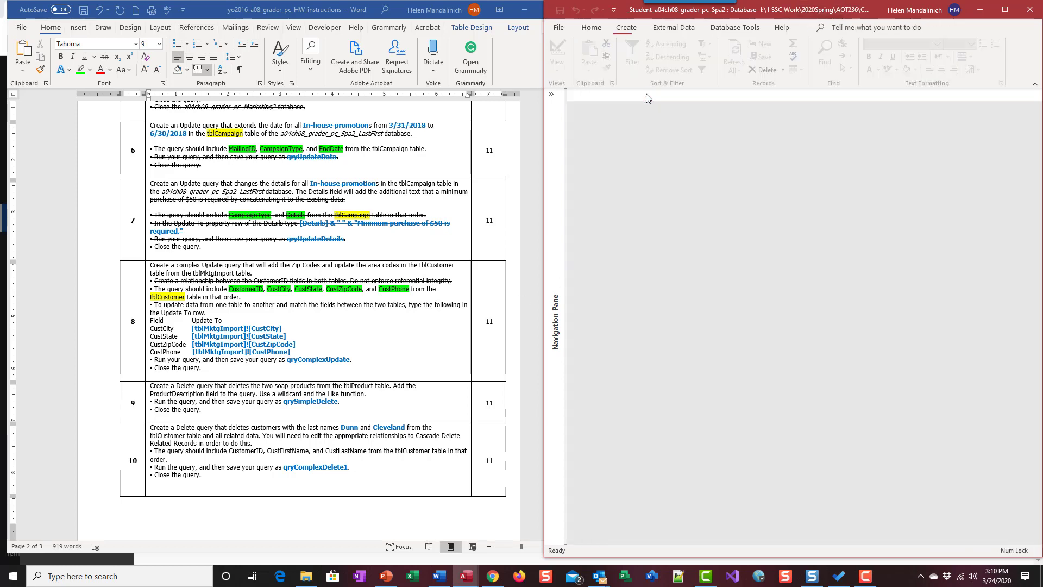
Switch to the Word instructions and apply strikethrough to the whole of instruction 8
click(210, 369)
drag(209, 369, 143, 266)
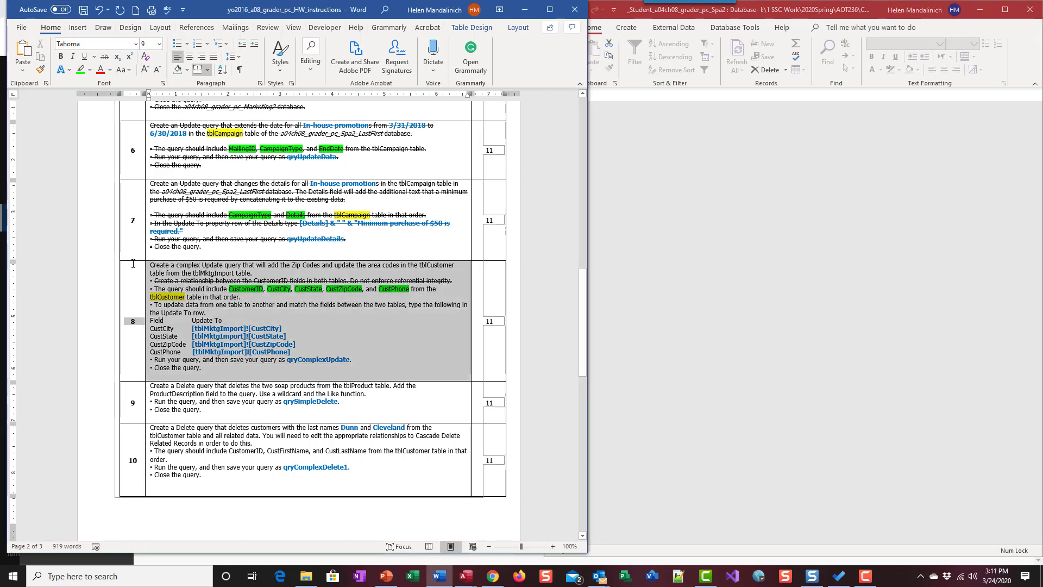
click(105, 56)
scroll(223, 413, down, 2)
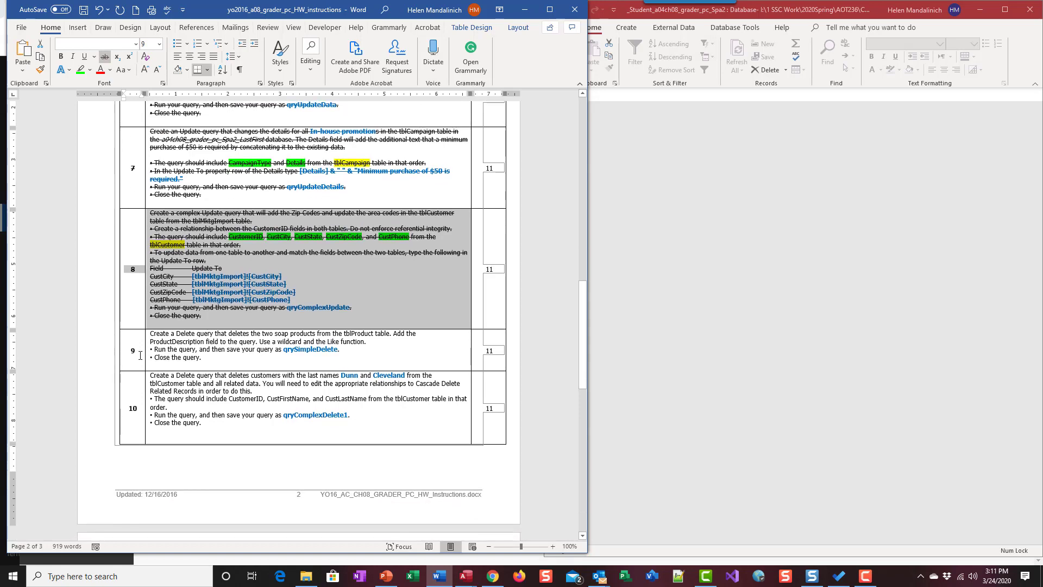